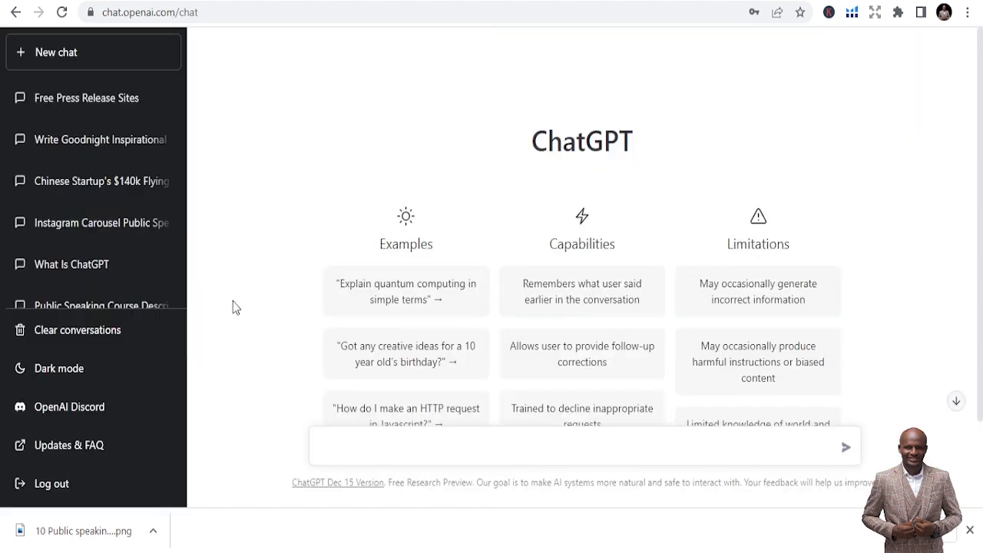
pyautogui.scroll(-2, 329, 222)
pyautogui.scroll(2, 330, 222)
pyautogui.scroll(-2, 135, 153)
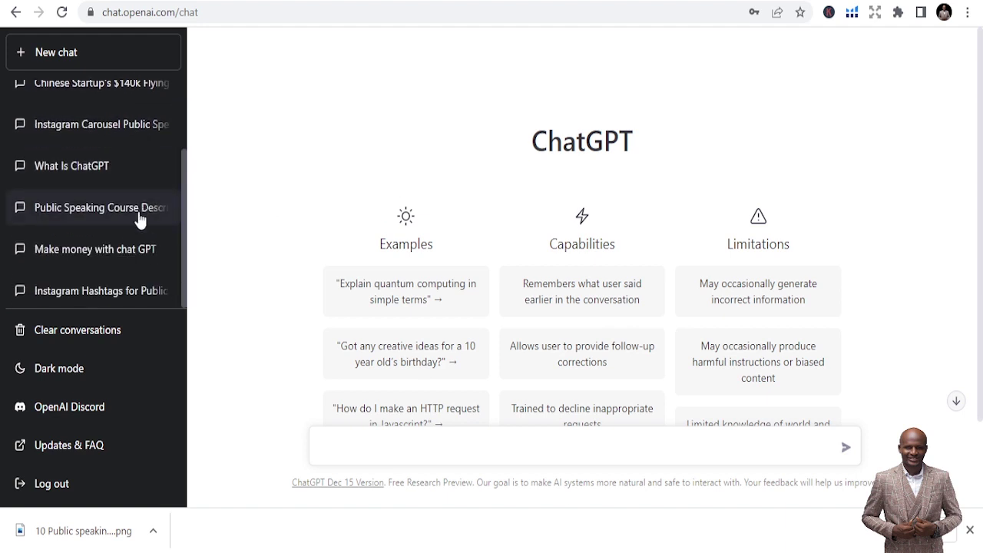
pyautogui.click(77, 333)
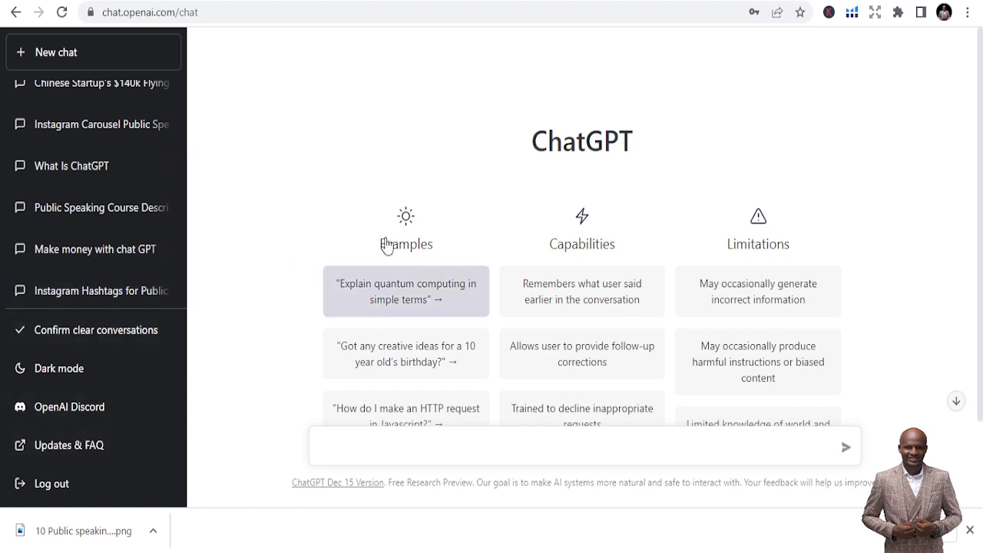
# Step: Submit the prompt "write 10 public speaking skills tweets" to ChatGPT
pyautogui.scroll(-1, 430, 261)
pyautogui.scroll(-1, 346, 244)
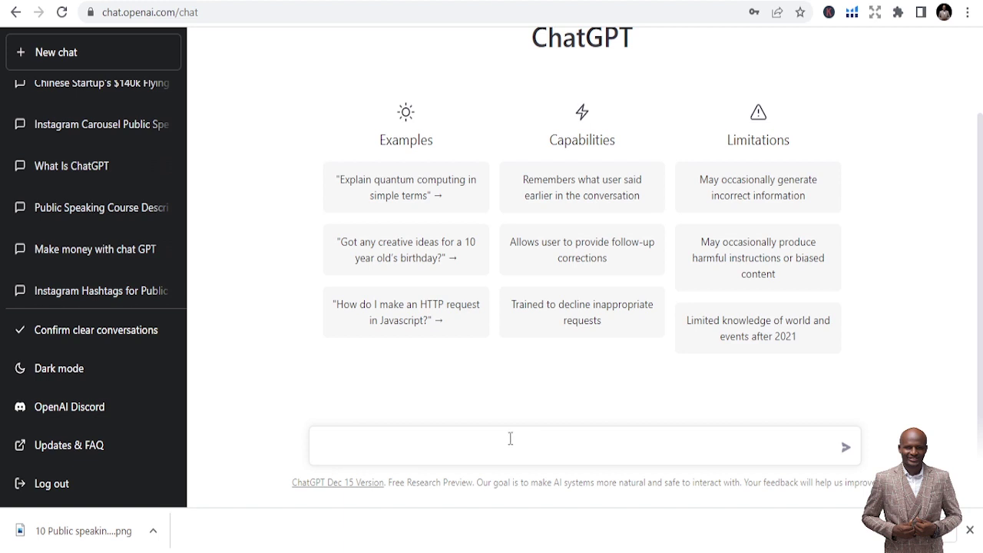
pyautogui.write('wri8te')
pyautogui.press('BackSpace')
pyautogui.press('BackSpace')
pyautogui.press('BackSpace')
pyautogui.press('BackSpace')
pyautogui.write('te 10 public speaking skills tweets')
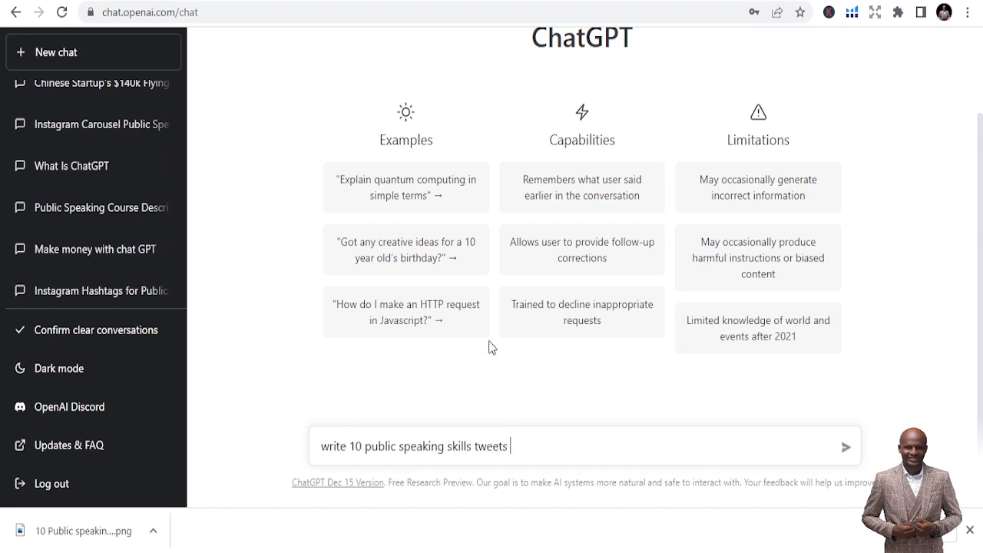
pyautogui.click(844, 448)
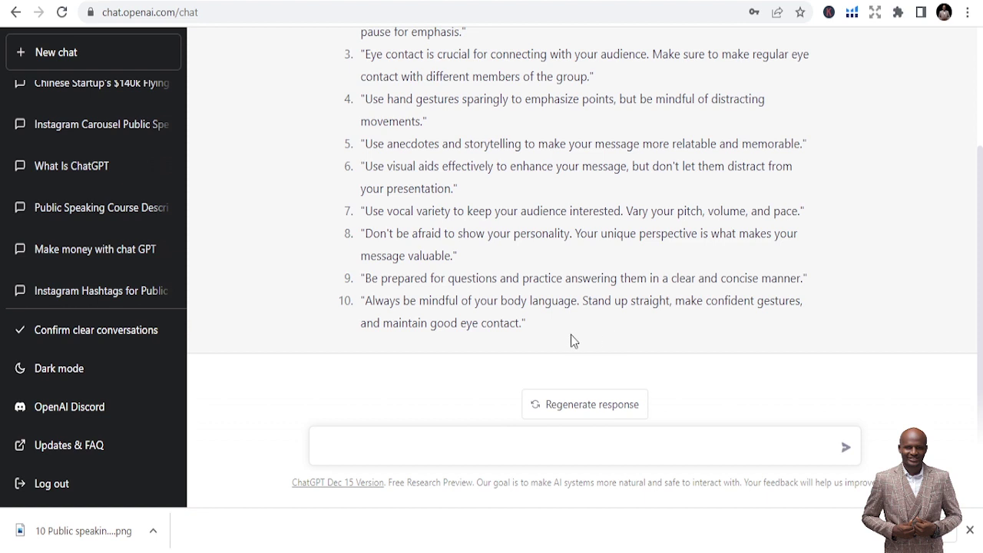
# Step: Copy the text of the tenth generated tweet without its quotation marks and publish it as a tweet on Twitter
pyautogui.moveTo(520, 324); pyautogui.dragTo(366, 309)
pyautogui.hotkey('ctrl', 'c')
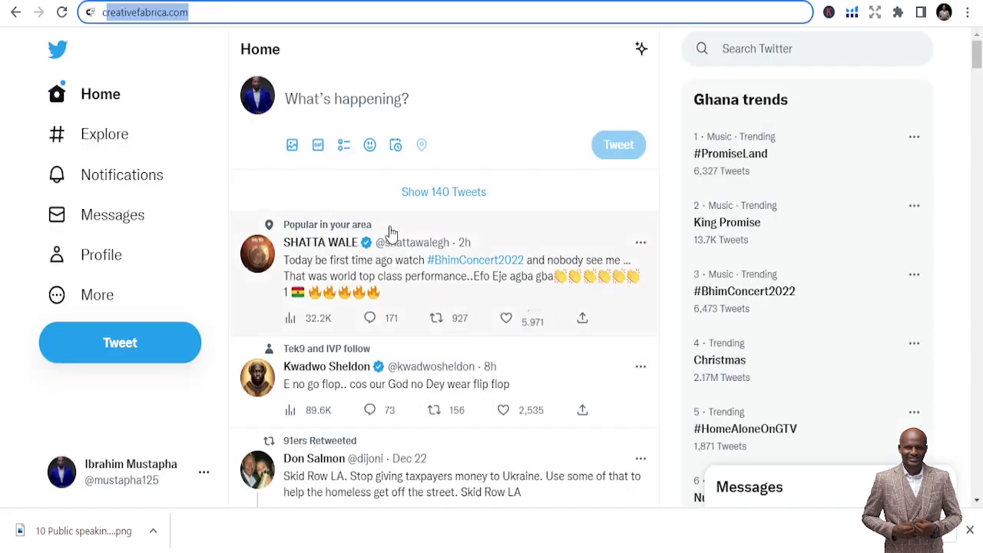
pyautogui.click(364, 95)
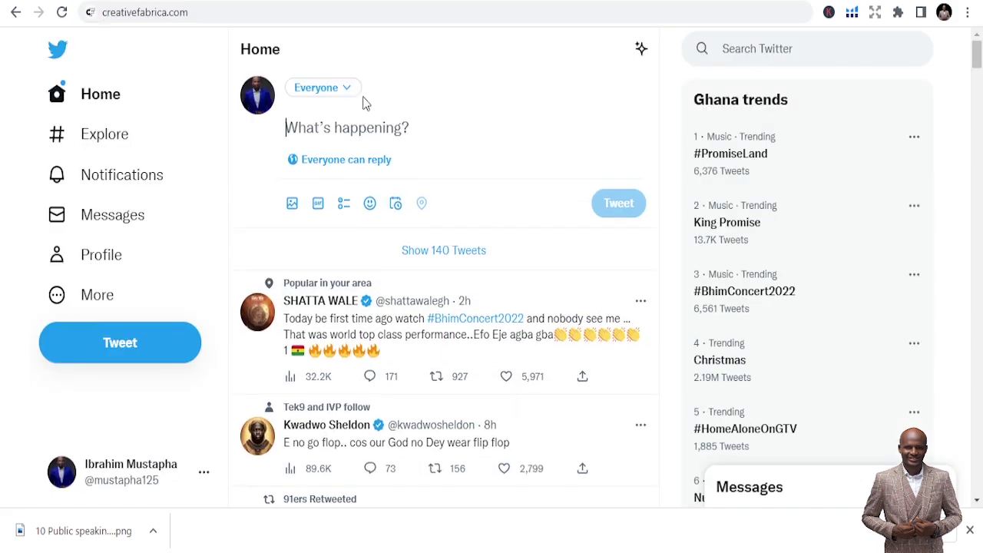
pyautogui.hotkey('ctrl', 'v')
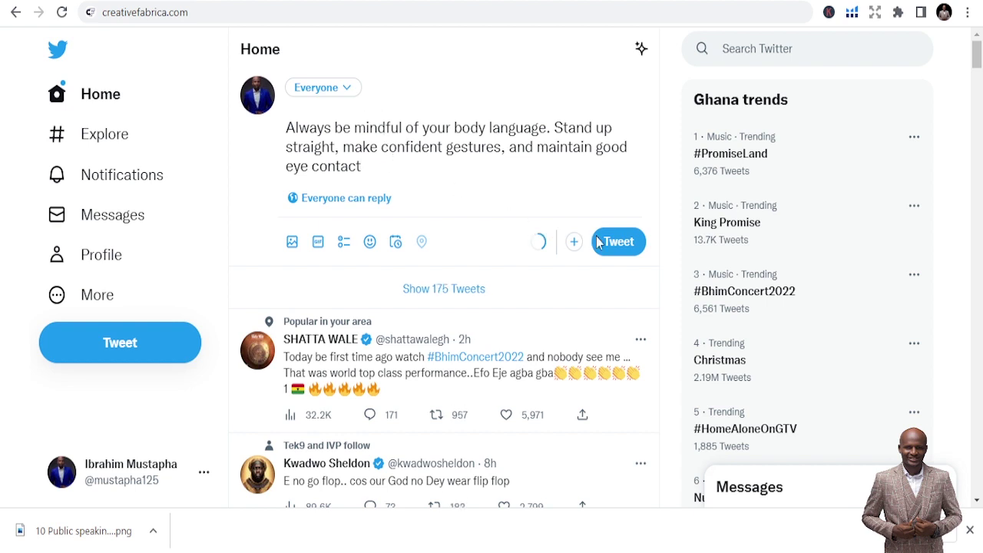
pyautogui.click(607, 241)
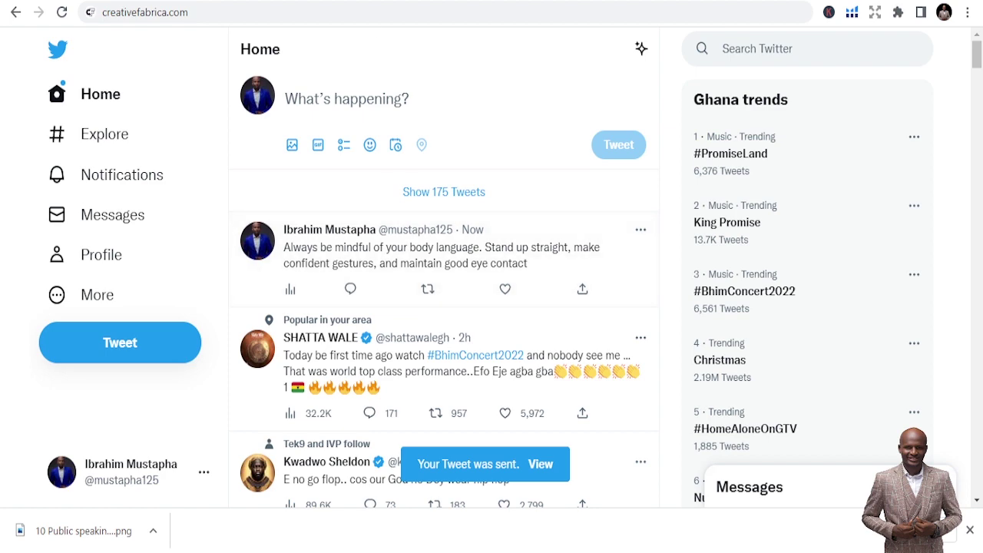
# Step: Switch back to ChatGPT and review the list of ten generated public speaking tweets
pyautogui.hotkey('ctrl', 'Tab')
pyautogui.scroll(5, 526, 307)
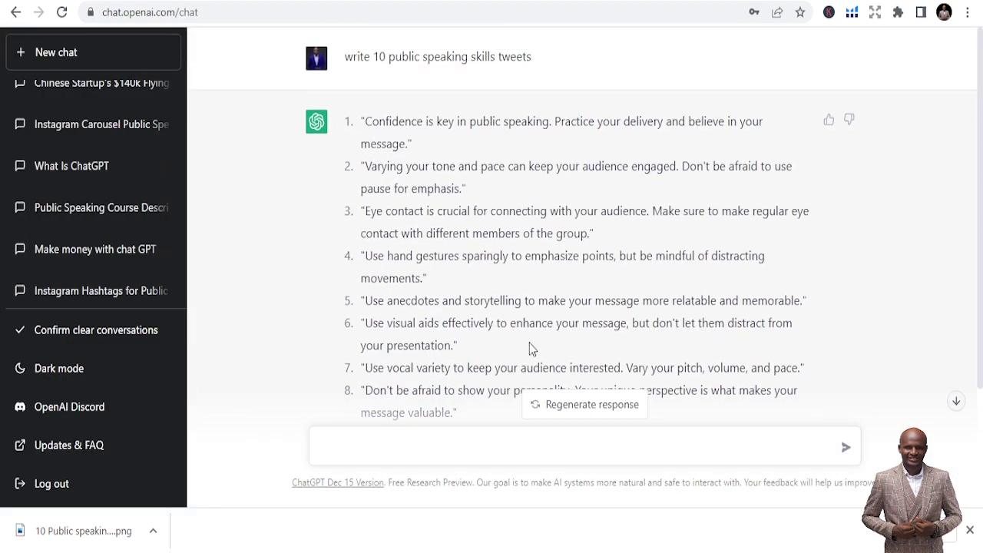
pyautogui.scroll(-1, 529, 342)
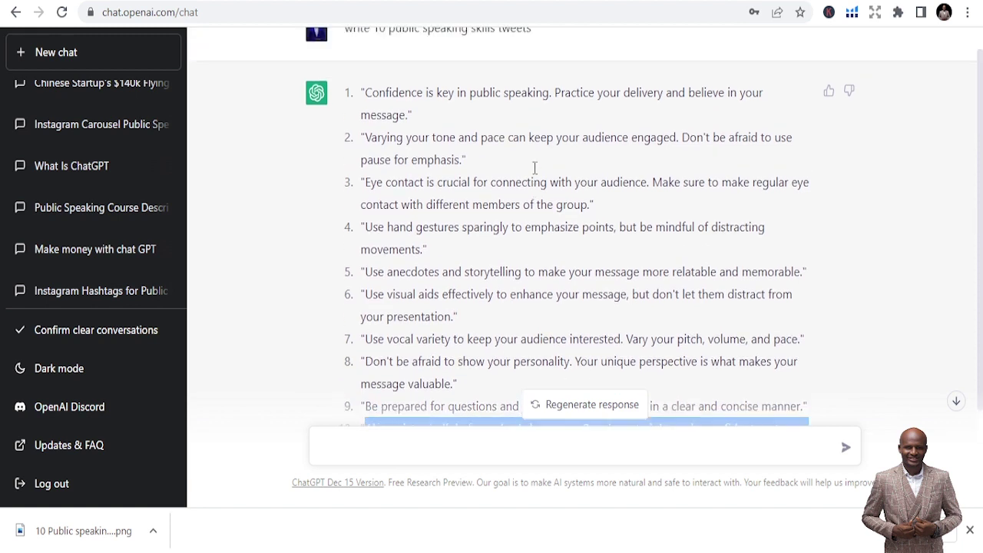
pyautogui.scroll(1, 534, 168)
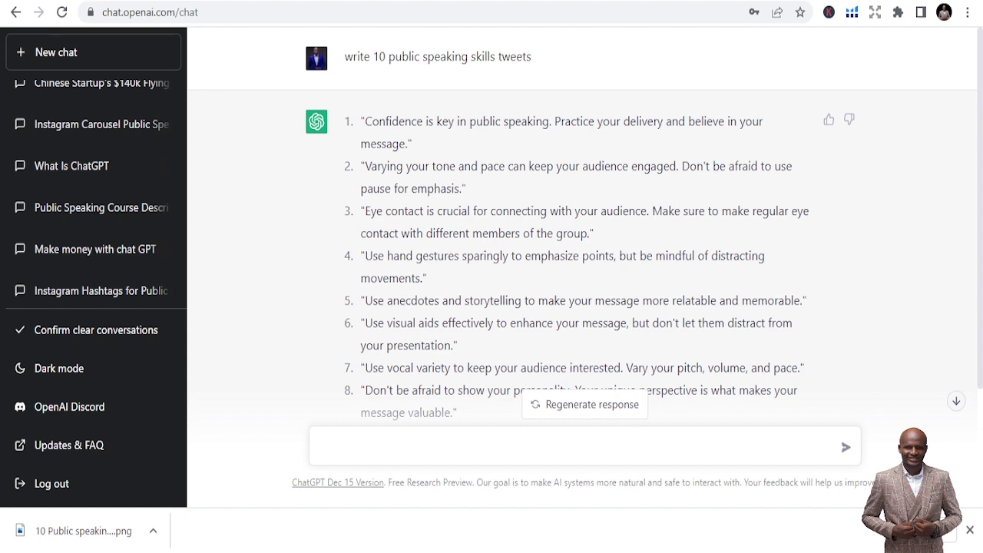
pyautogui.scroll(-2, 408, 345)
pyautogui.moveTo(365, 300); pyautogui.dragTo(520, 323)
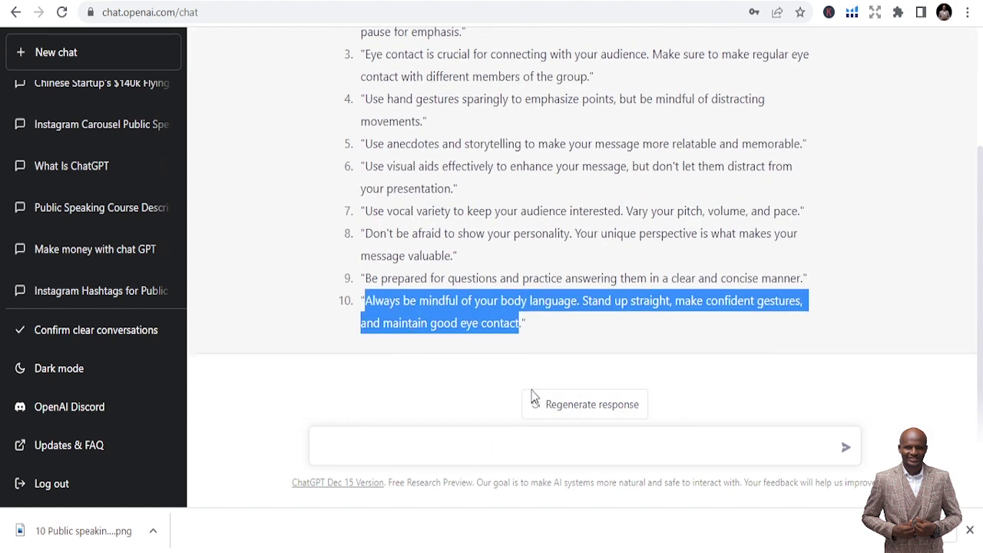
pyautogui.hotkey('alt', 'Tab')
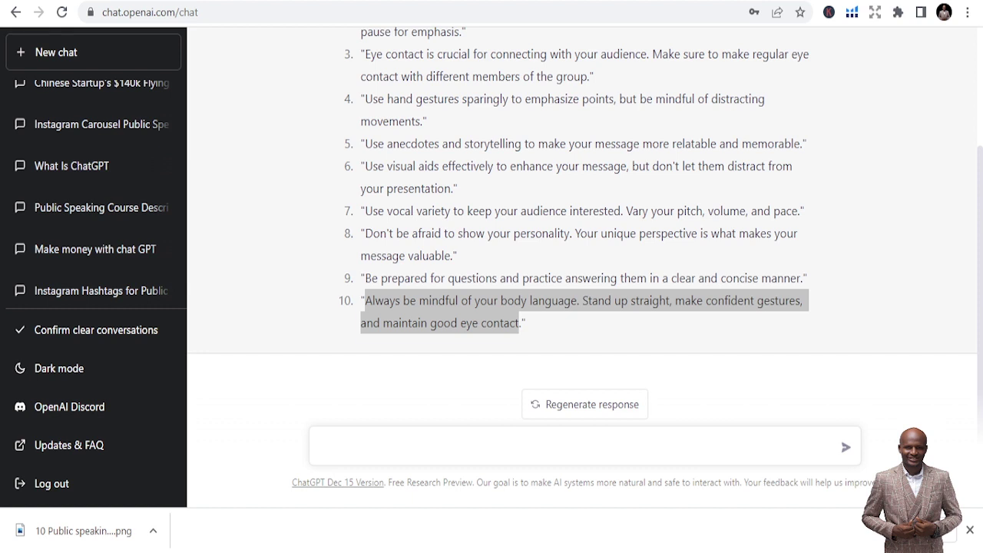
pyautogui.hotkey('alt', 'Tab')
pyautogui.hotkey('alt', 'Tab')
pyautogui.click(547, 453)
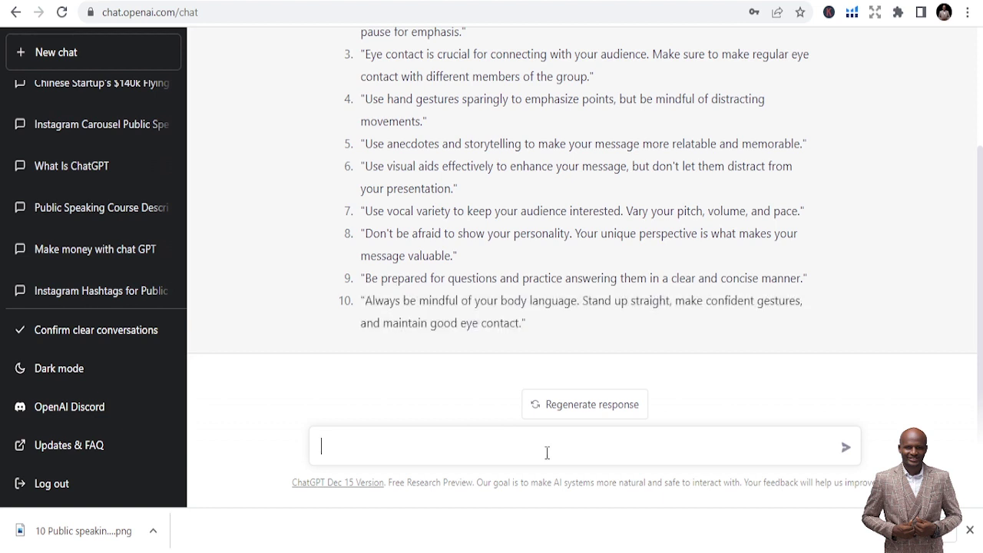
# Step: Delete the public speaking tweets conversation from the chat history
pyautogui.scroll(2, 154, 116)
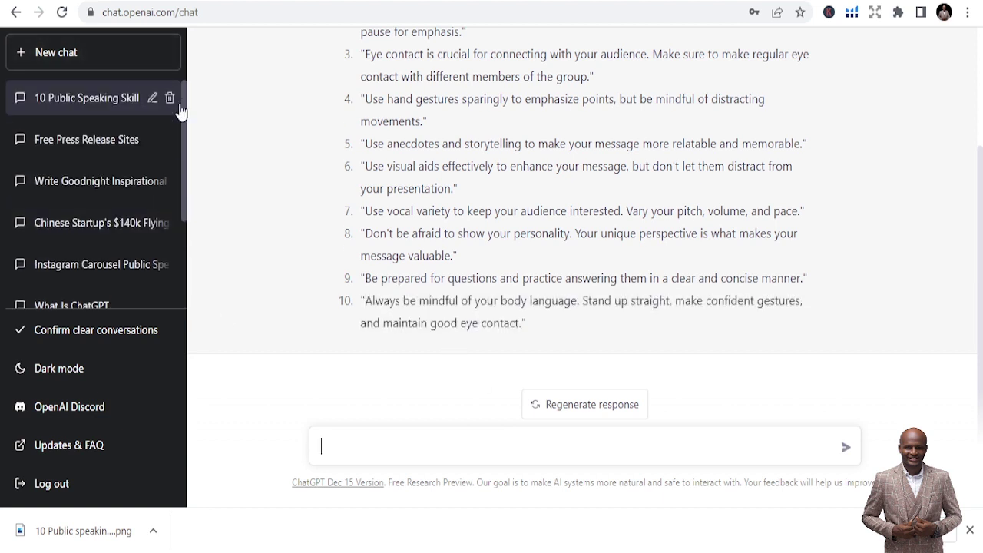
pyautogui.click(170, 98)
pyautogui.click(152, 101)
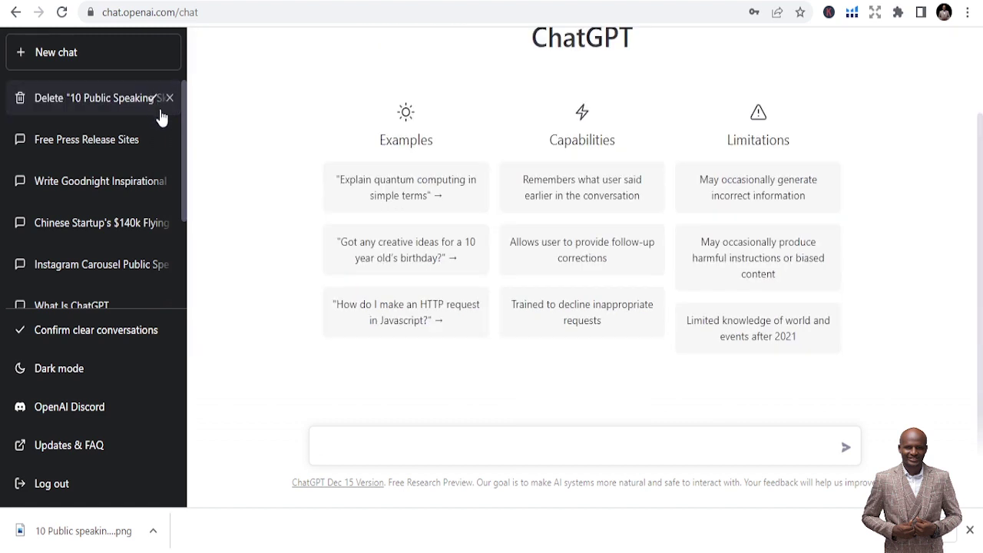
# Step: Submit the prompt "write a novel about a young guy who never gave up his dreams in a village, use 3 characters"
pyautogui.write('write a novel abou')
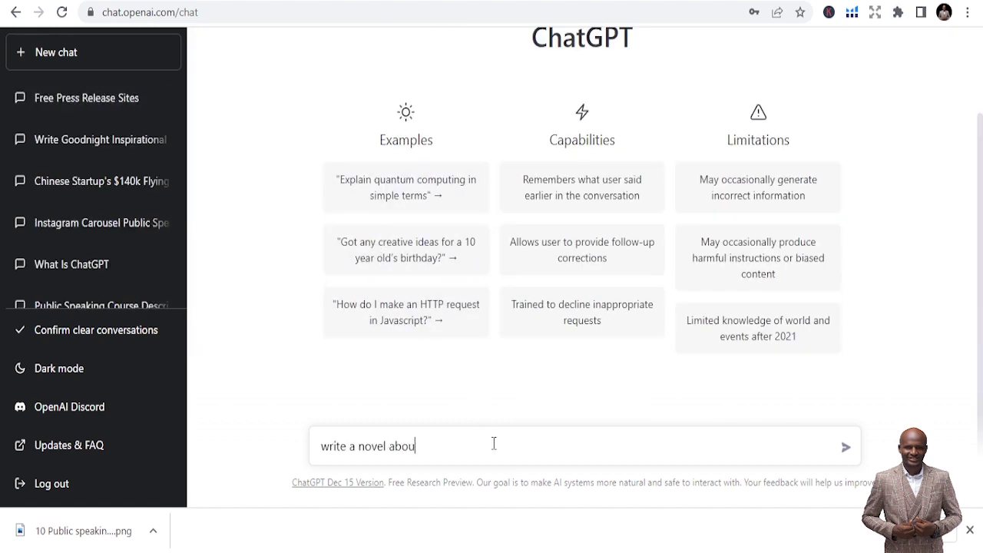
pyautogui.write('t a young guy who never ga')
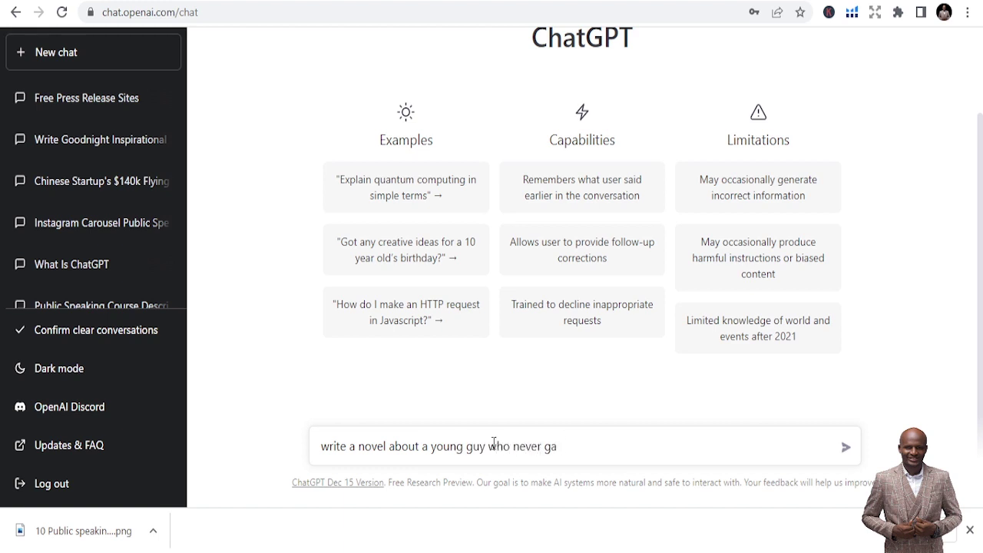
pyautogui.write('ve up his dreams in a village')
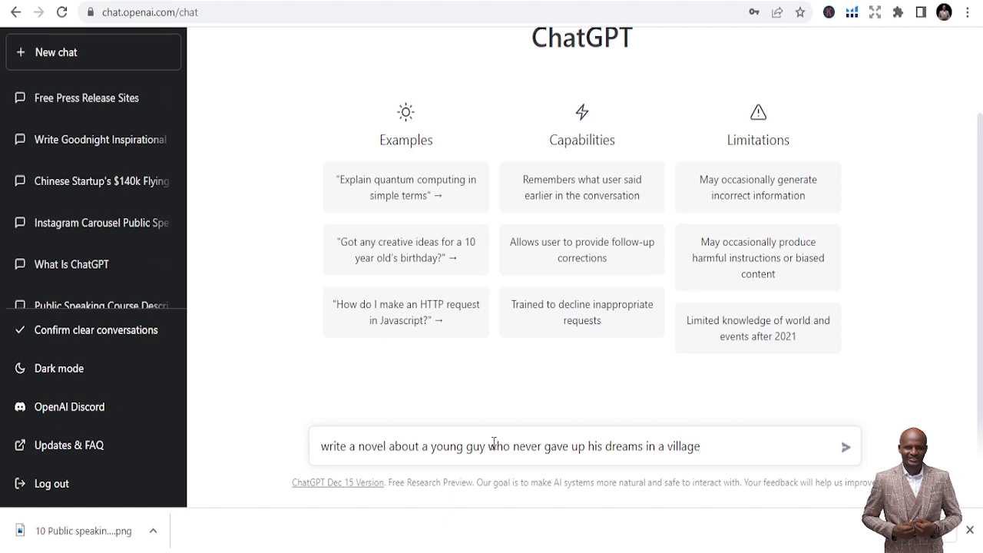
pyautogui.write(', use 3 cg')
pyautogui.press('BackSpace')
pyautogui.write('haracters')
pyautogui.press('Return')
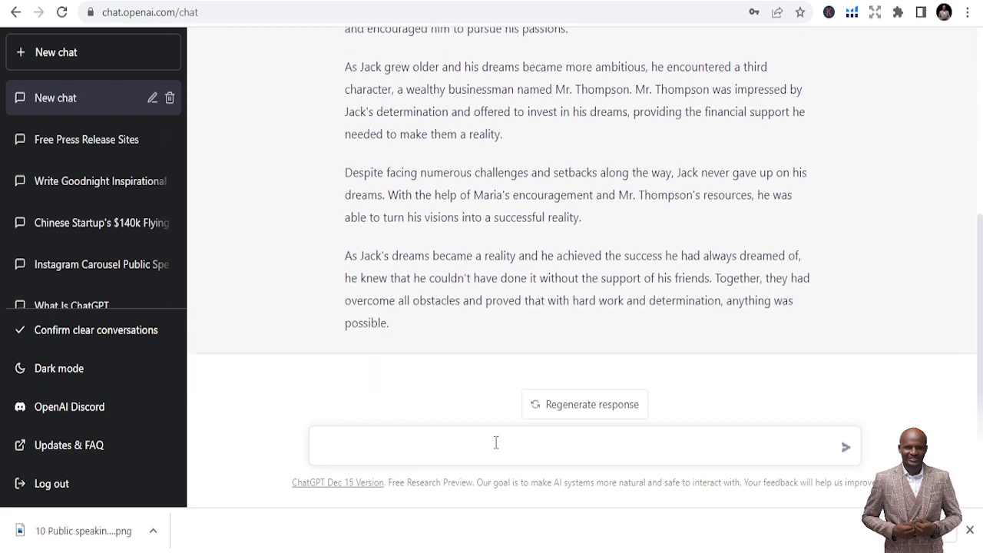
# Step: Read through the generated story from the opening paragraph to the ending, checking its three characters
pyautogui.scroll(5, 517, 338)
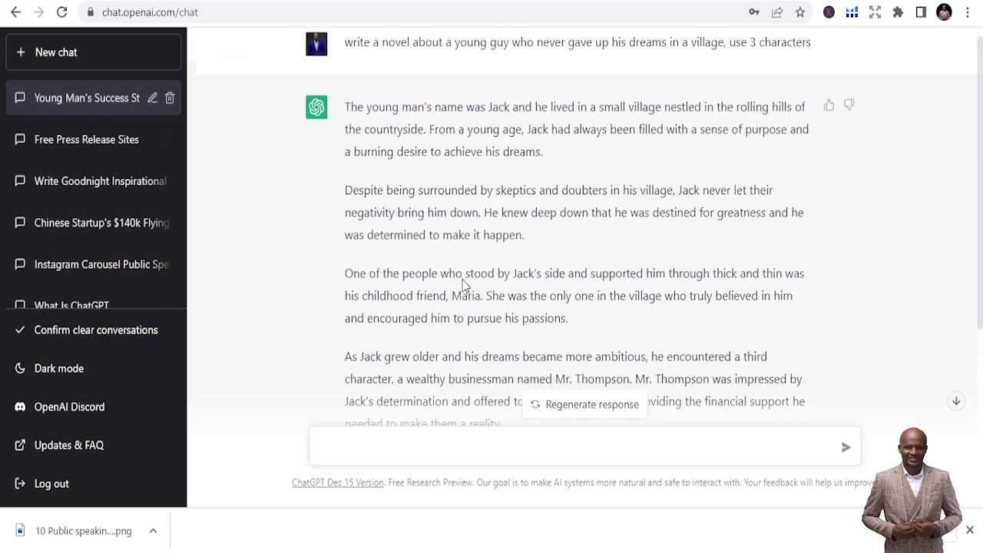
pyautogui.scroll(1, 462, 282)
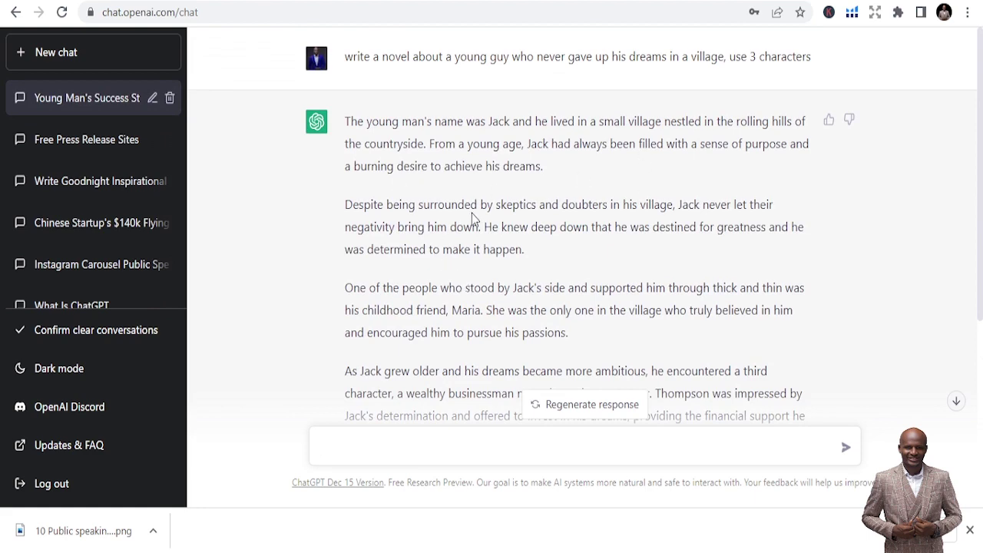
pyautogui.scroll(-4, 471, 217)
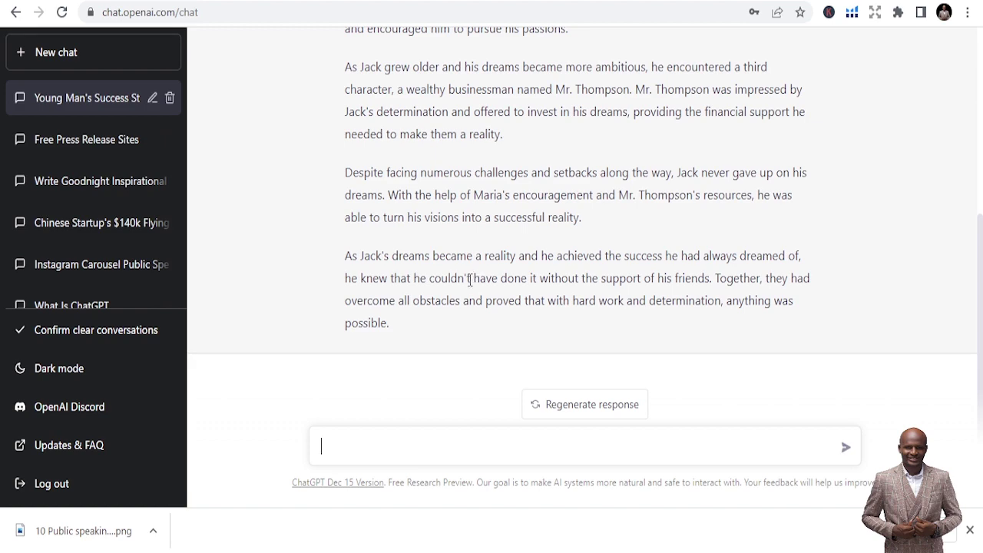
pyautogui.scroll(5, 471, 296)
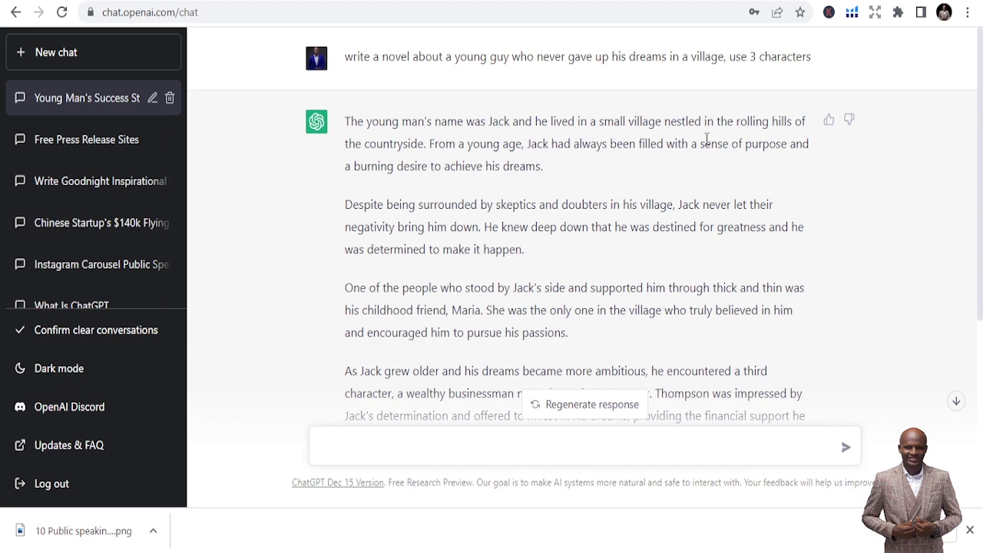
pyautogui.scroll(-4, 461, 196)
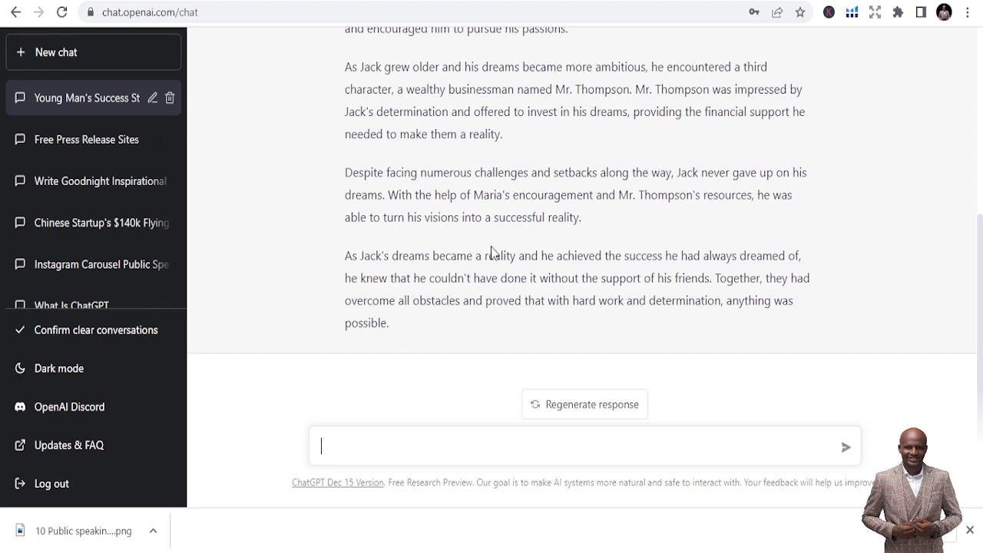
pyautogui.scroll(2, 491, 254)
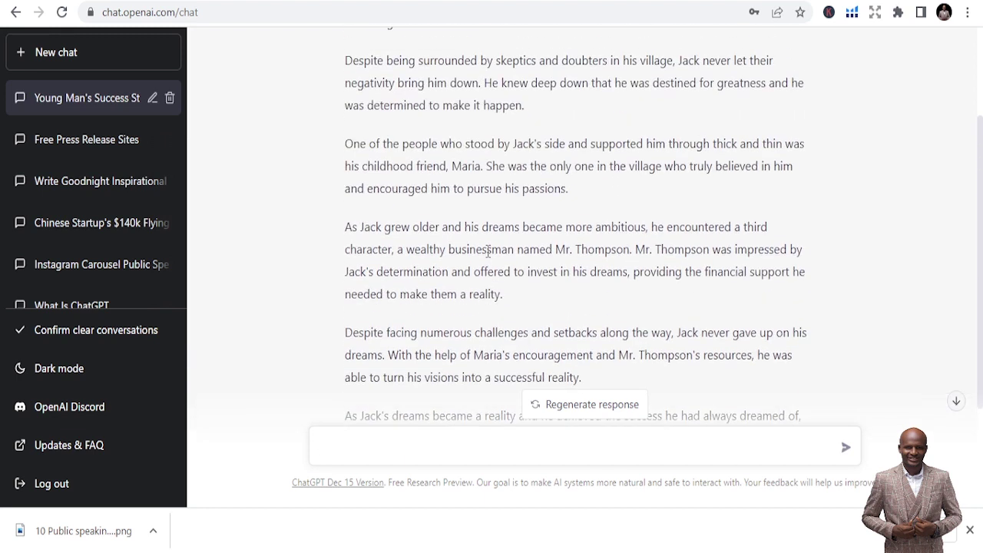
pyautogui.scroll(2, 488, 252)
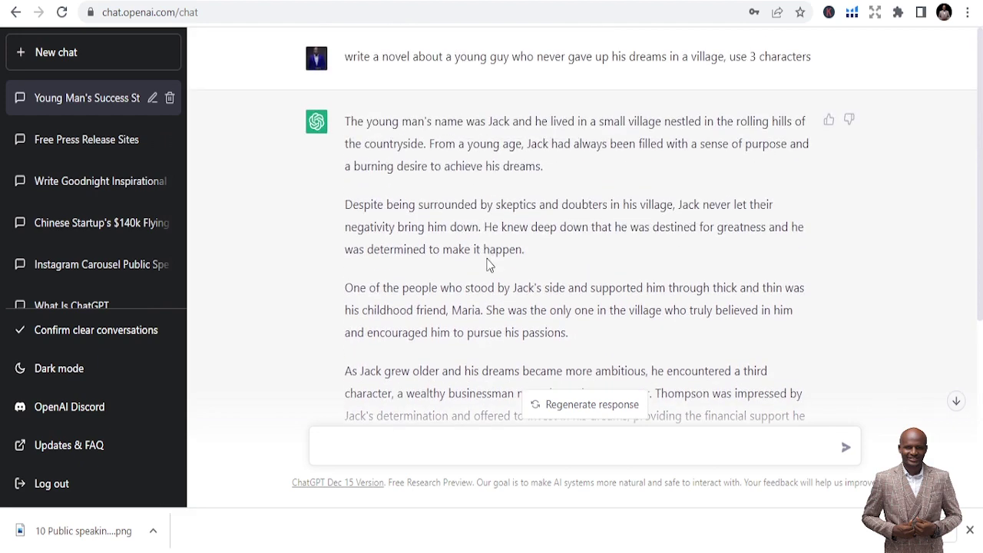
pyautogui.scroll(-4, 490, 265)
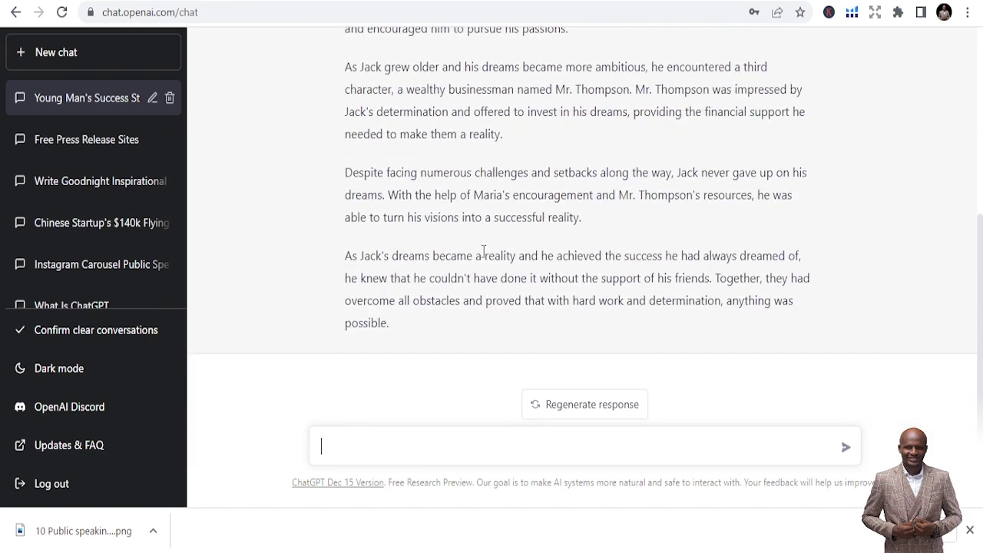
pyautogui.scroll(3, 482, 246)
# Step: Ask in the same conversation for HTML code for a scholarship web page
pyautogui.click(535, 436)
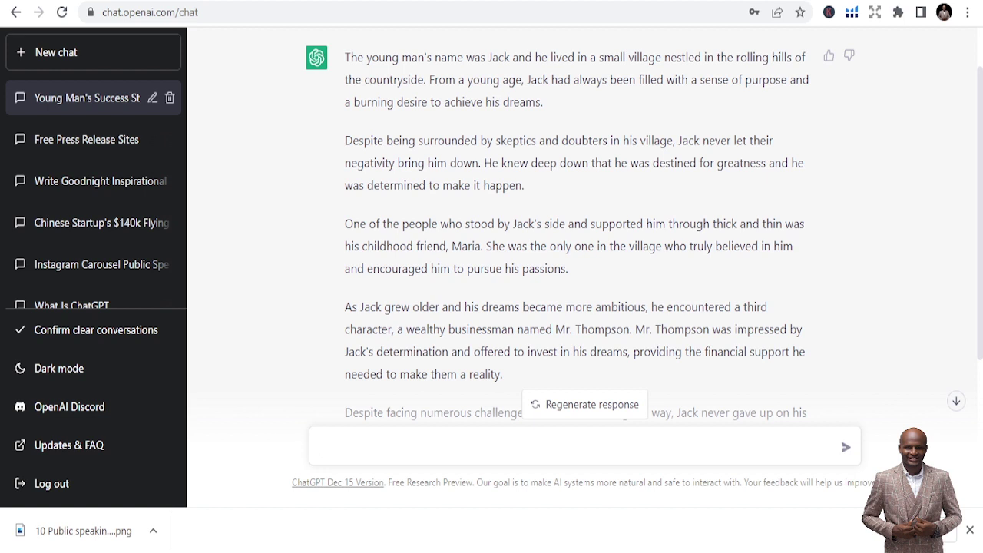
pyautogui.scroll(-3, 591, 321)
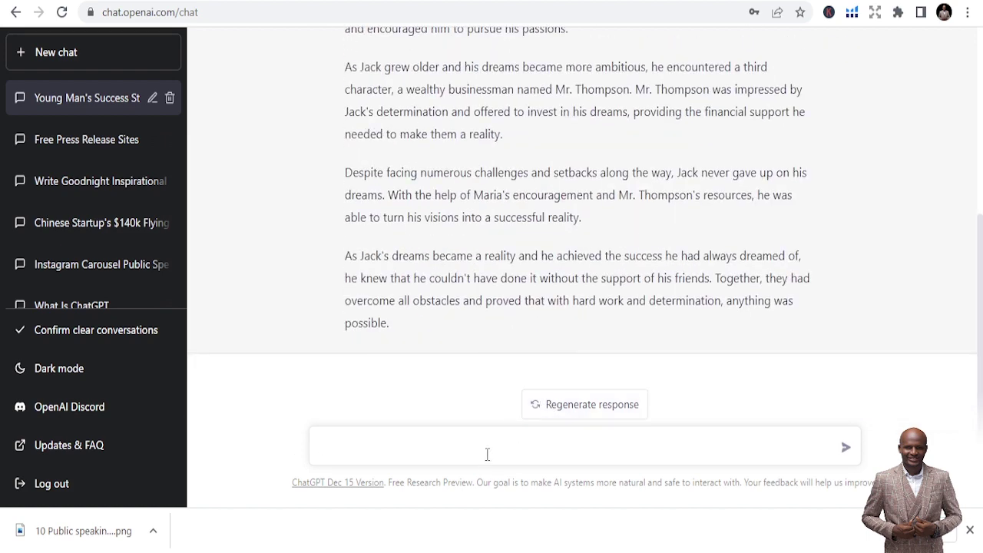
pyautogui.write('write an html code for a web')
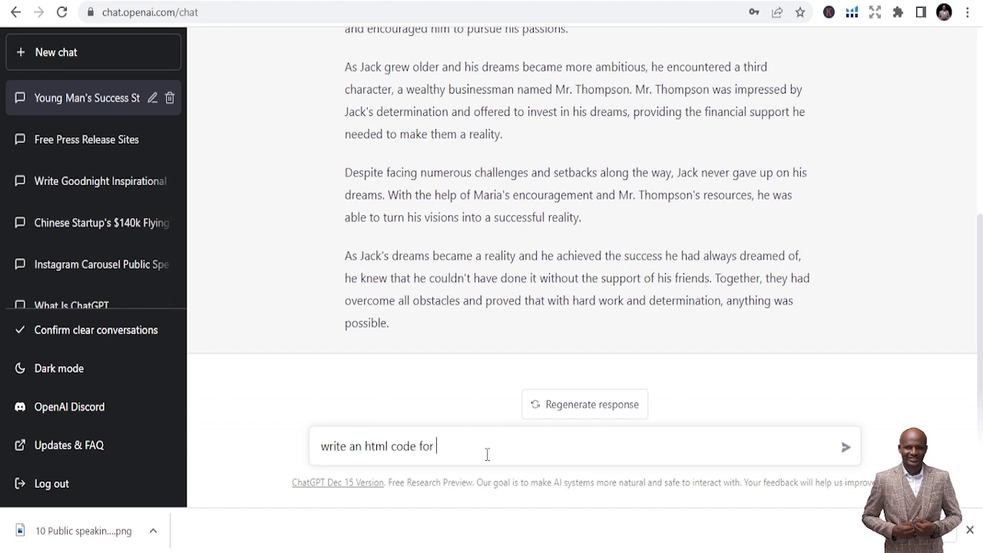
pyautogui.write(' page')
pyautogui.click(446, 444)
pyautogui.write('scholarship')
pyautogui.press('Return')
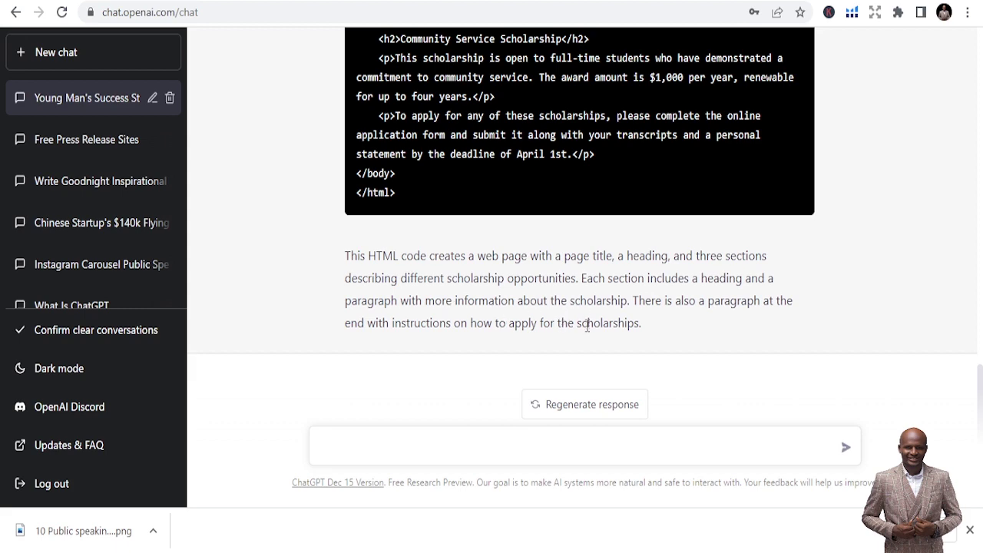
# Step: Select the entire generated scholarship page code, from the <!DOCTYPE html> line through the closing </html> tag
pyautogui.scroll(8, 586, 324)
pyautogui.scroll(-3, 476, 291)
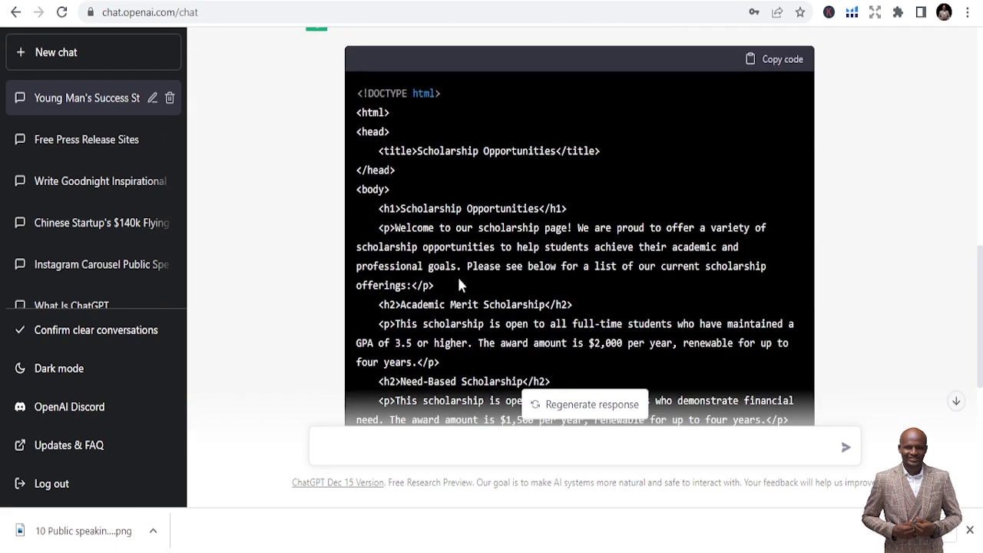
pyautogui.moveTo(358, 87); pyautogui.dragTo(500, 413)
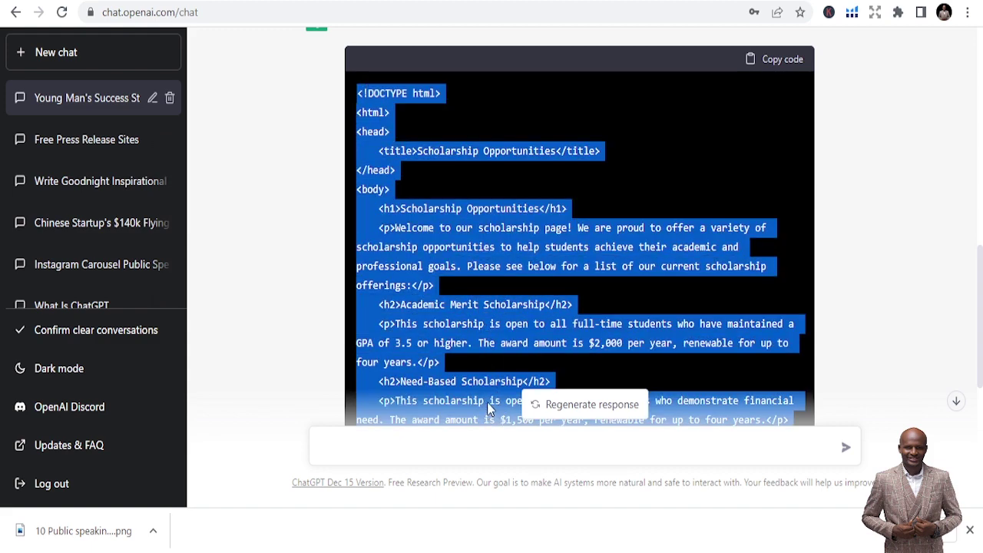
pyautogui.moveTo(498, 376)
pyautogui.mouseDown()
pyautogui.moveTo(502, 430)
pyautogui.moveTo(499, 373)
pyautogui.mouseUp()
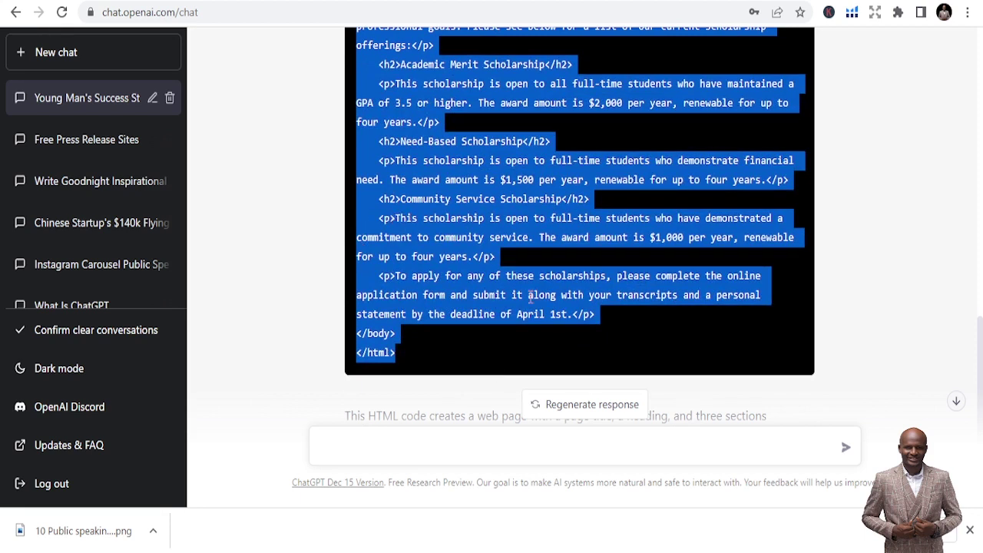
pyautogui.click(352, 453)
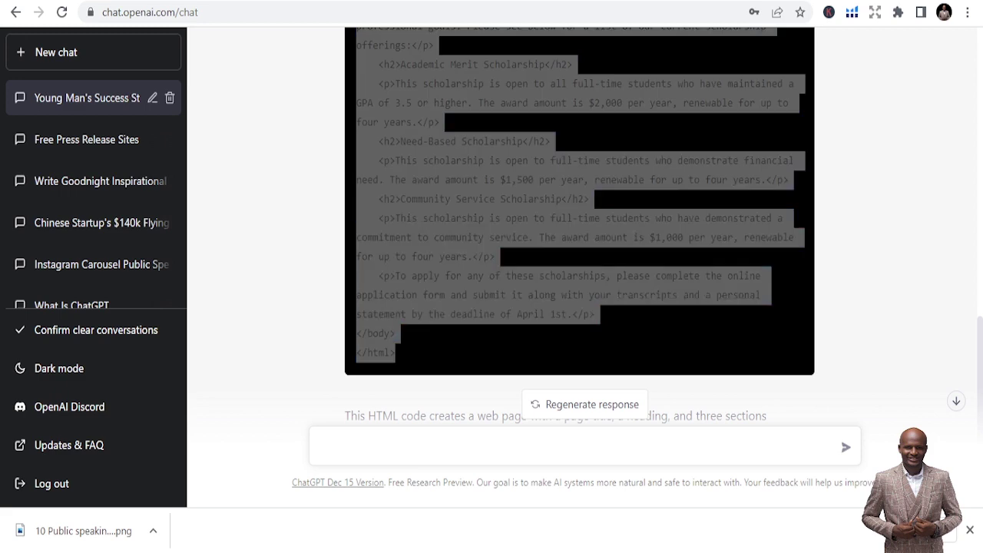
# Step: Examine the local scholarship page index.htm in the browser, from its list of scholarships to the Arts Scholarship section
pyautogui.click(819, 270)
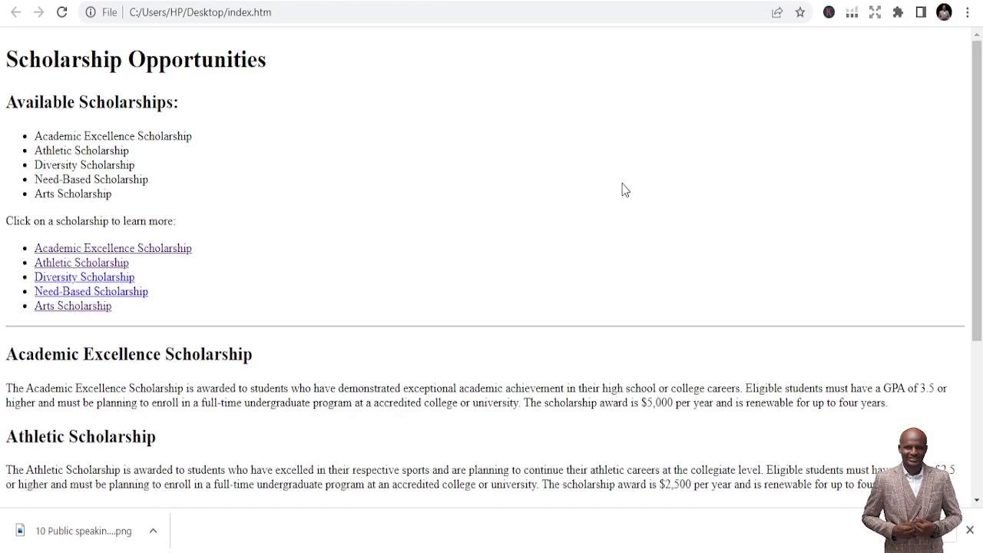
pyautogui.scroll(-3, 432, 226)
pyautogui.scroll(3, 345, 207)
pyautogui.scroll(-5, 226, 225)
pyautogui.scroll(5, 230, 223)
pyautogui.scroll(-2, 391, 226)
pyautogui.scroll(2, 364, 204)
pyautogui.scroll(-3, 67, 192)
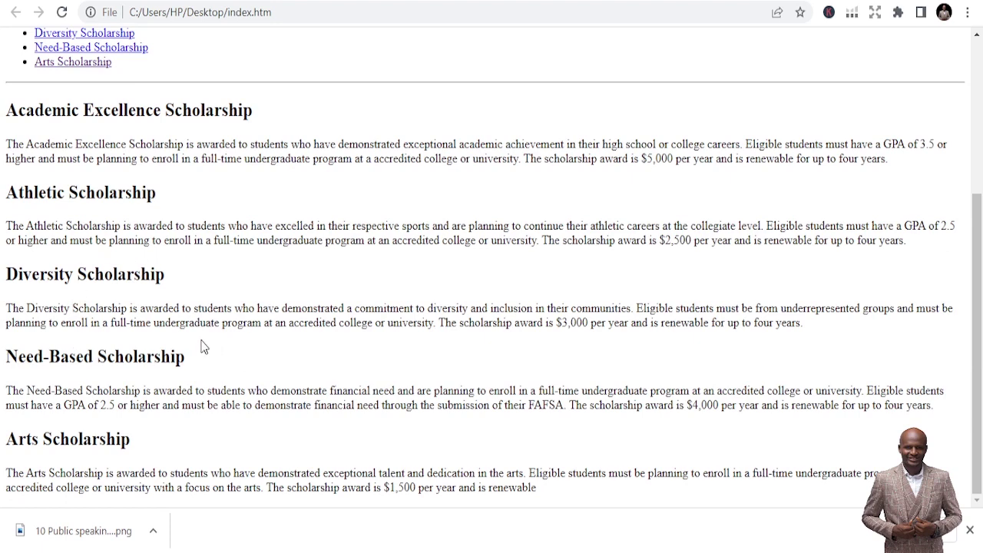
pyautogui.scroll(3, 202, 345)
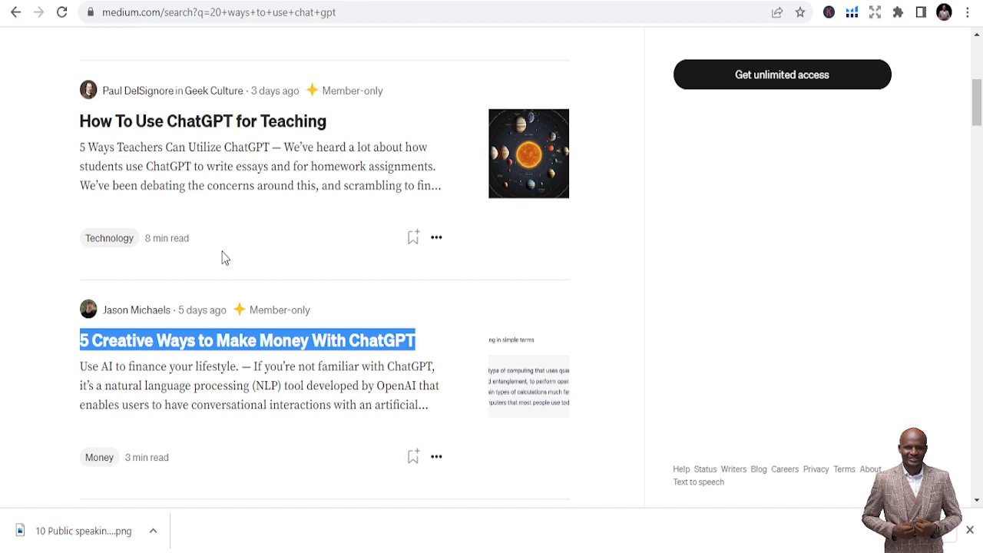
# Step: Return to ChatGPT and delete the conversation containing the village novel and the scholarship page code
pyautogui.scroll(5, 223, 257)
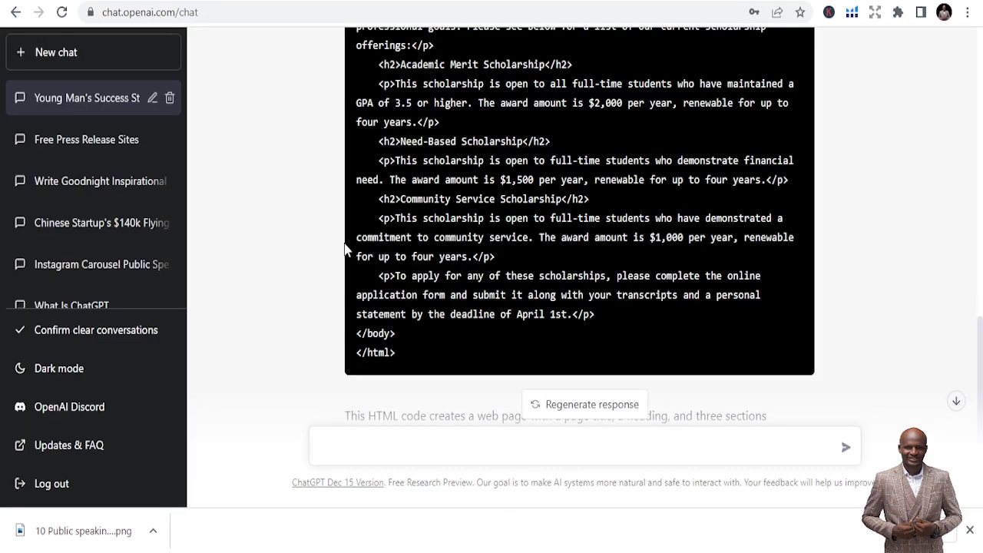
pyautogui.scroll(7, 344, 248)
pyautogui.scroll(3, 434, 239)
pyautogui.scroll(-10, 445, 226)
pyautogui.click(169, 99)
pyautogui.click(155, 101)
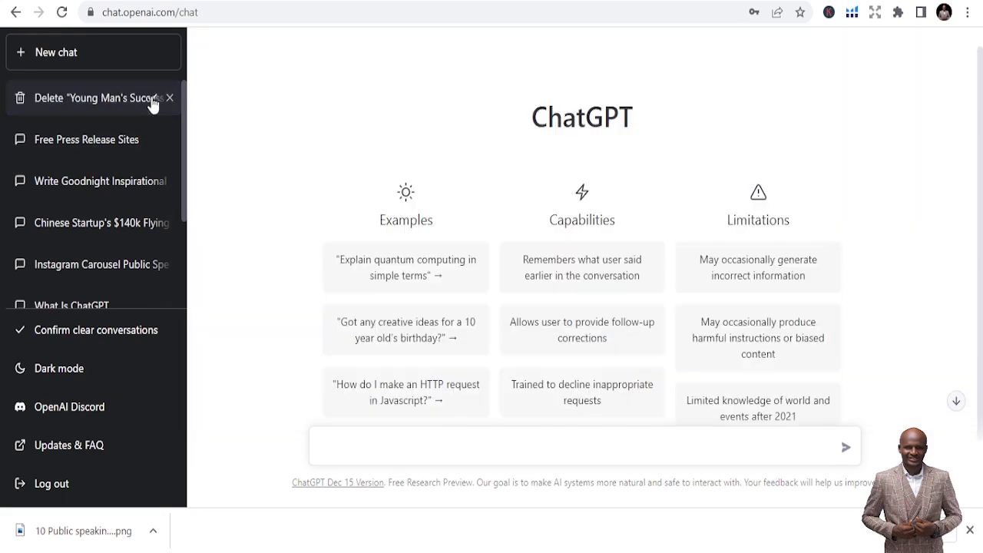
# Step: Submit the prompt "Write a cv for a waitress position" in a new chat
pyautogui.scroll(-1, 607, 377)
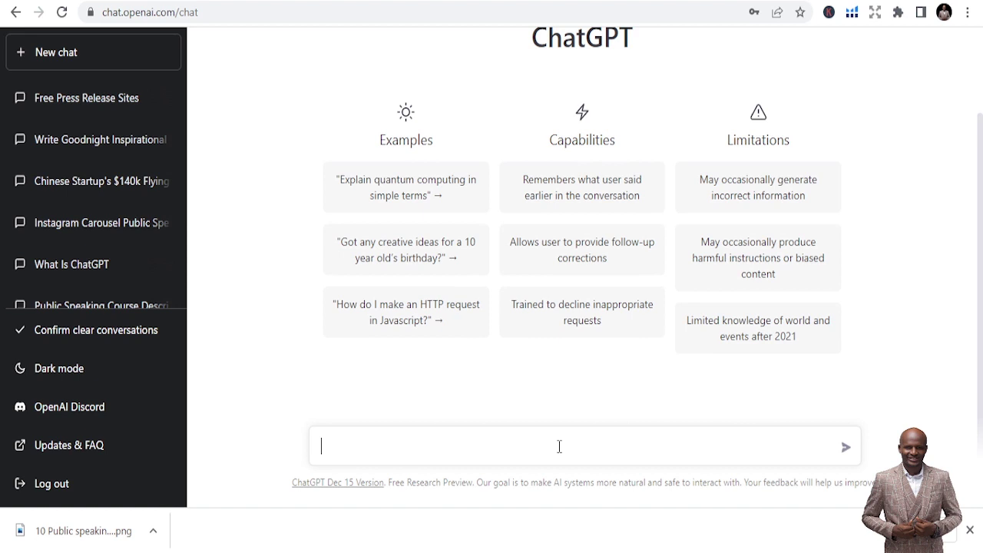
pyautogui.write('Write a cv for a wai')
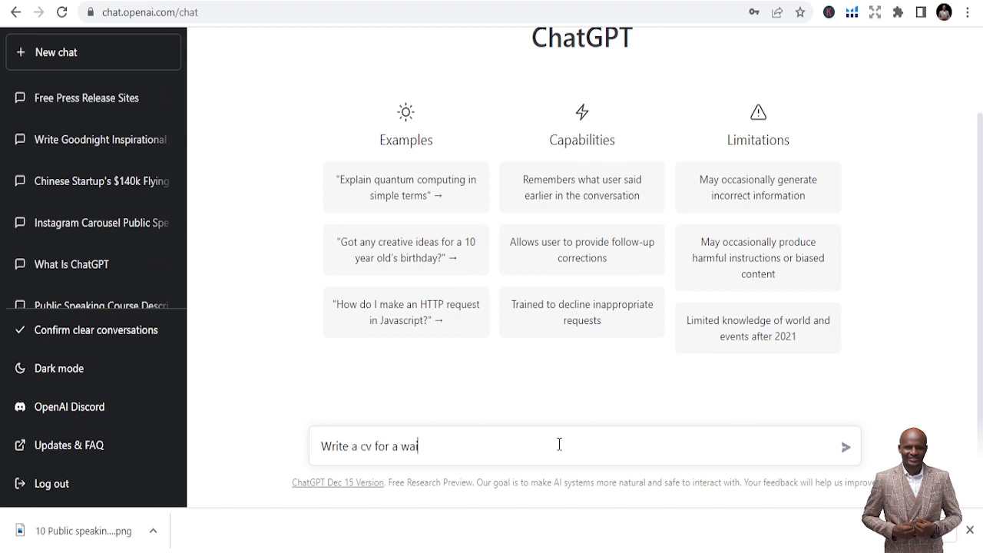
pyautogui.write('tress position')
pyautogui.press('Return')
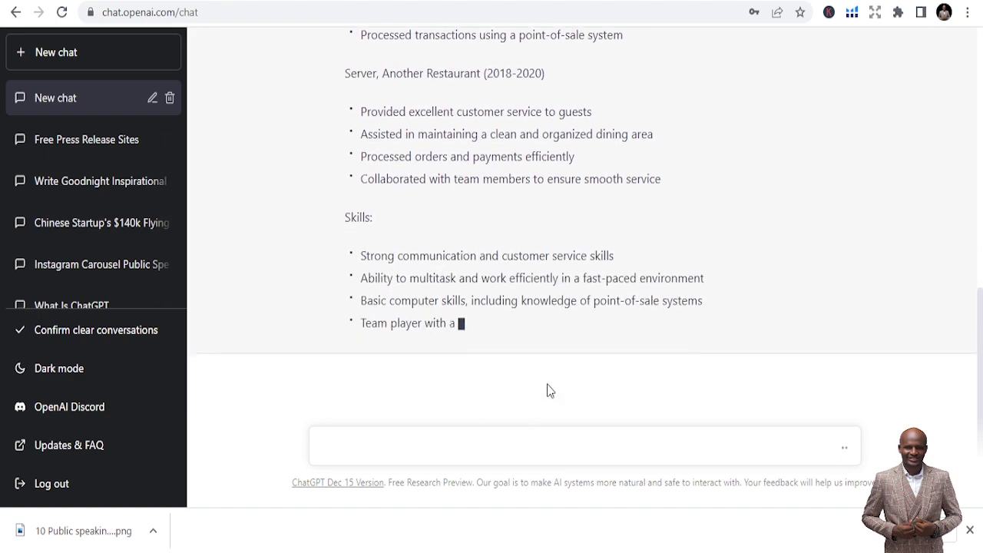
# Step: Review the generated waitress CV, checking its contact information, objective, education, experience, skills and references
pyautogui.scroll(2, 581, 365)
pyautogui.scroll(7, 500, 297)
pyautogui.scroll(-3, 606, 261)
pyautogui.scroll(-3, 592, 264)
pyautogui.scroll(5, 564, 265)
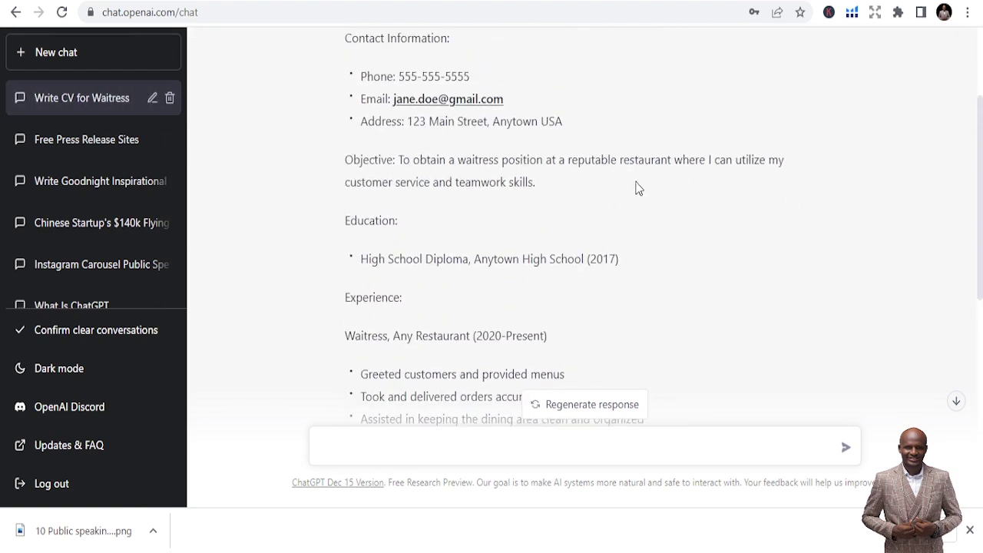
pyautogui.scroll(1, 636, 188)
pyautogui.scroll(-2, 499, 235)
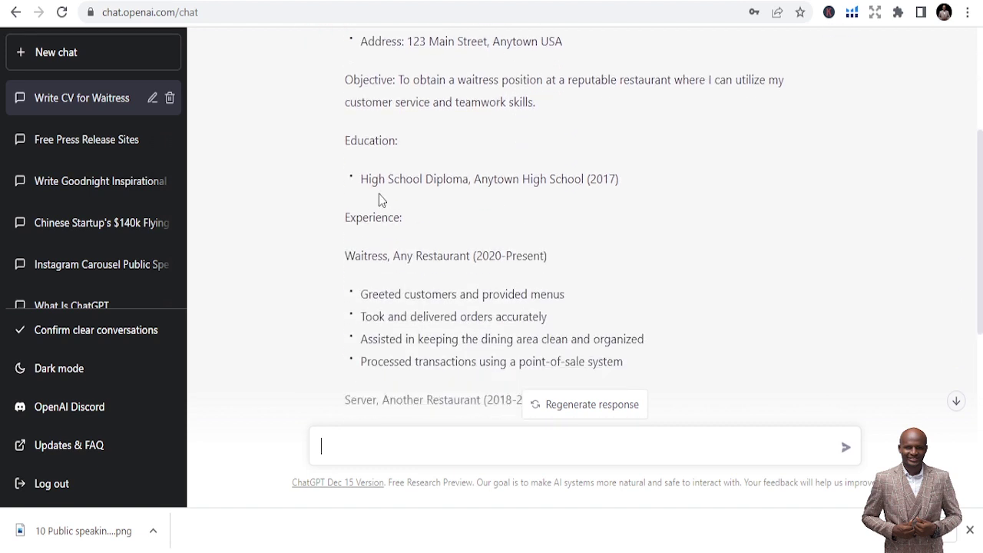
pyautogui.scroll(-5, 427, 215)
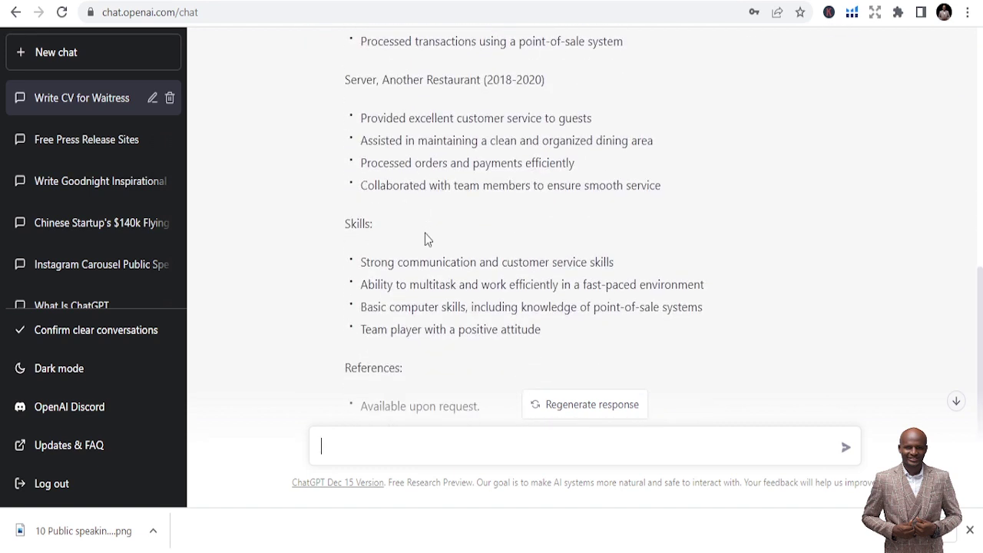
pyautogui.scroll(5, 646, 291)
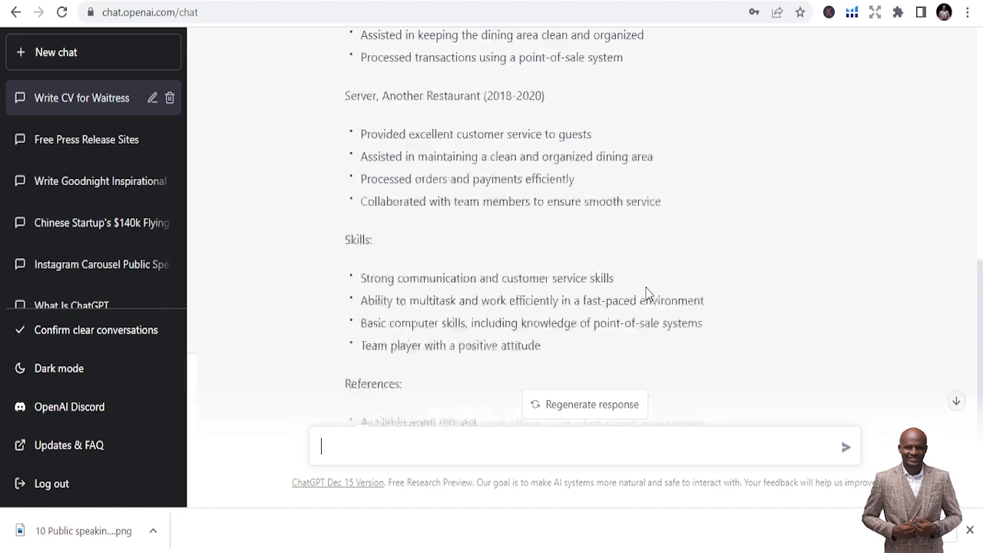
pyautogui.scroll(3, 647, 293)
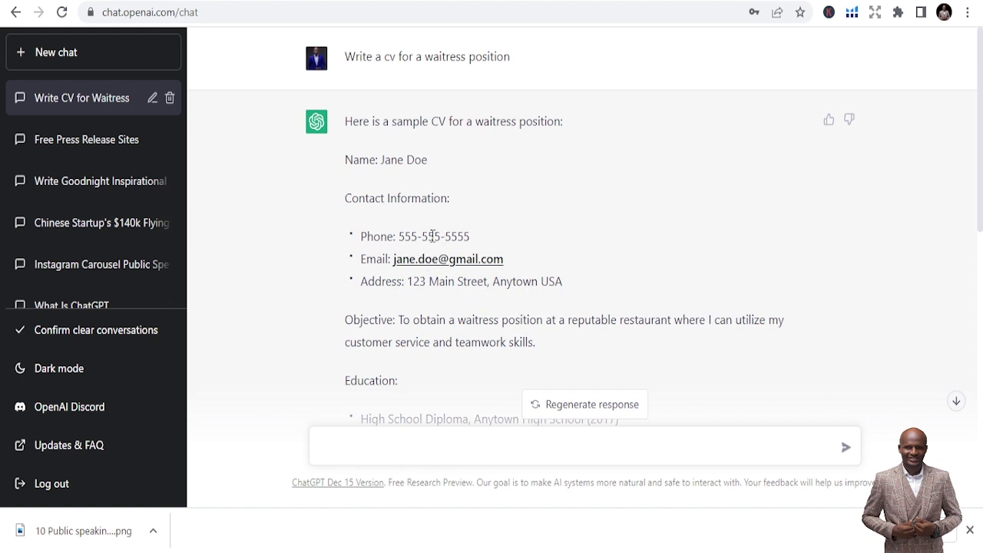
# Step: Delete the waitress CV conversation from the chat history
pyautogui.scroll(-8, 530, 265)
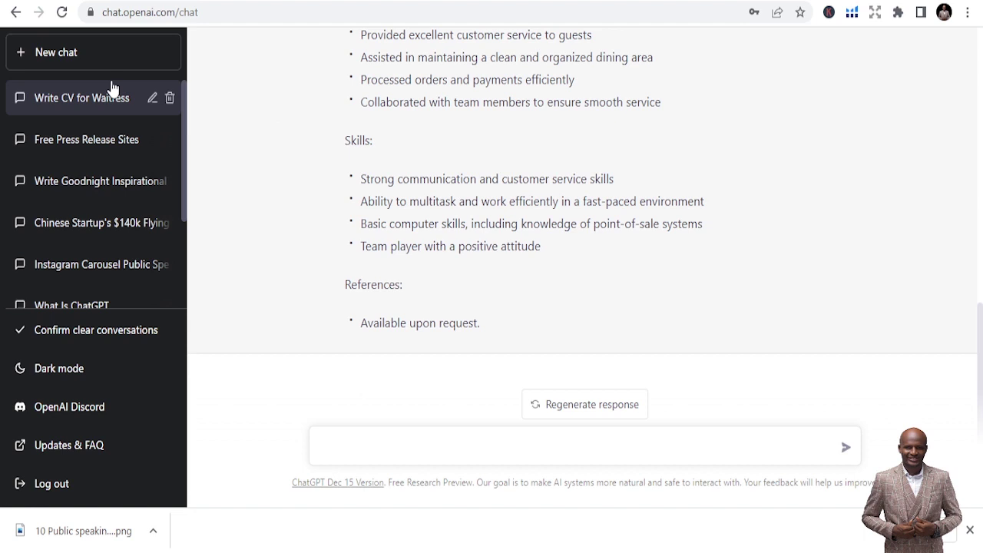
pyautogui.click(170, 98)
pyautogui.click(153, 98)
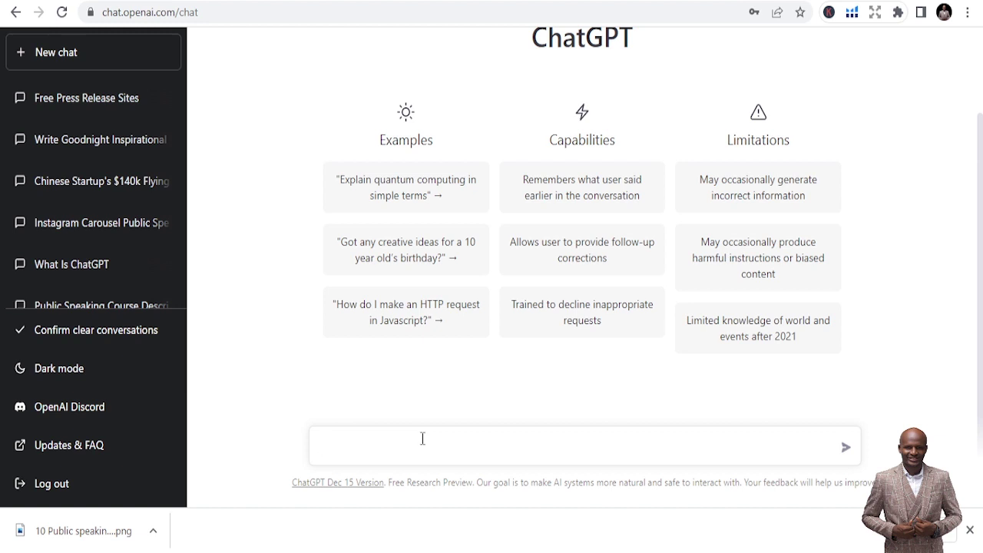
# Step: Submit the prompt "Write a business plan about an agribusiness" and skim the plan from executive summary to conclusion
pyautogui.write('te a business plan about an agribusiness')
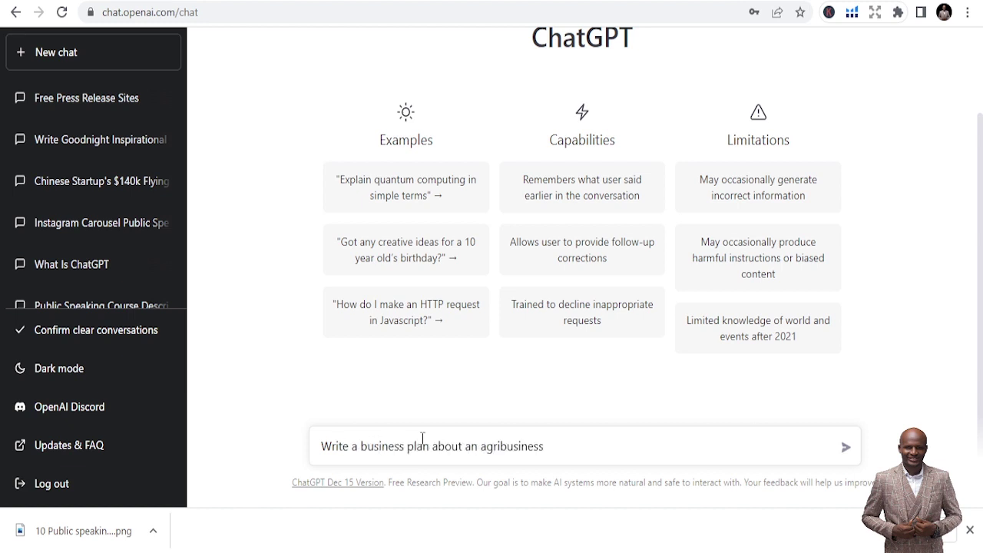
pyautogui.press('Return')
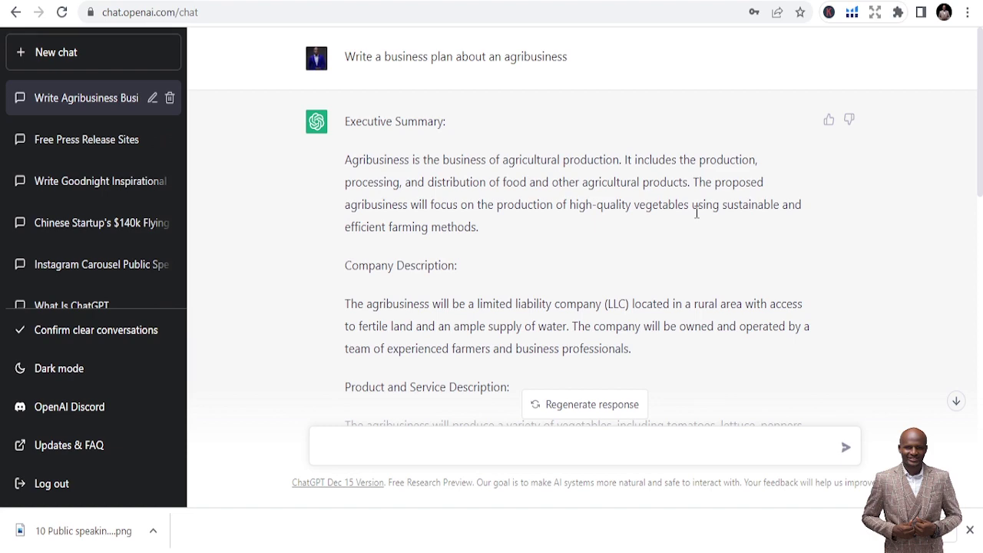
pyautogui.scroll(-15, 653, 219)
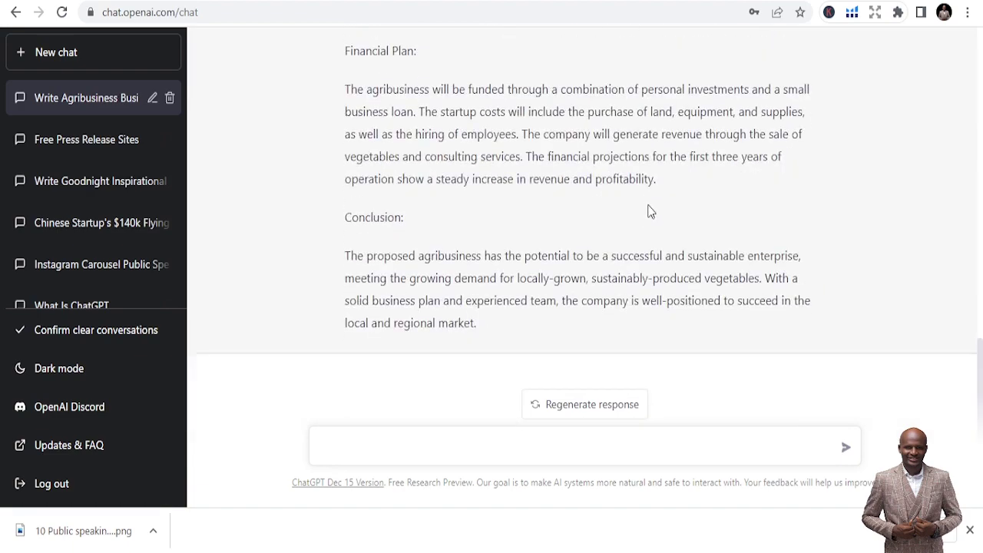
pyautogui.scroll(15, 645, 219)
# Step: Submit the prompt "write a motivational post for instagram" in the same conversation
pyautogui.write('write an instagram')
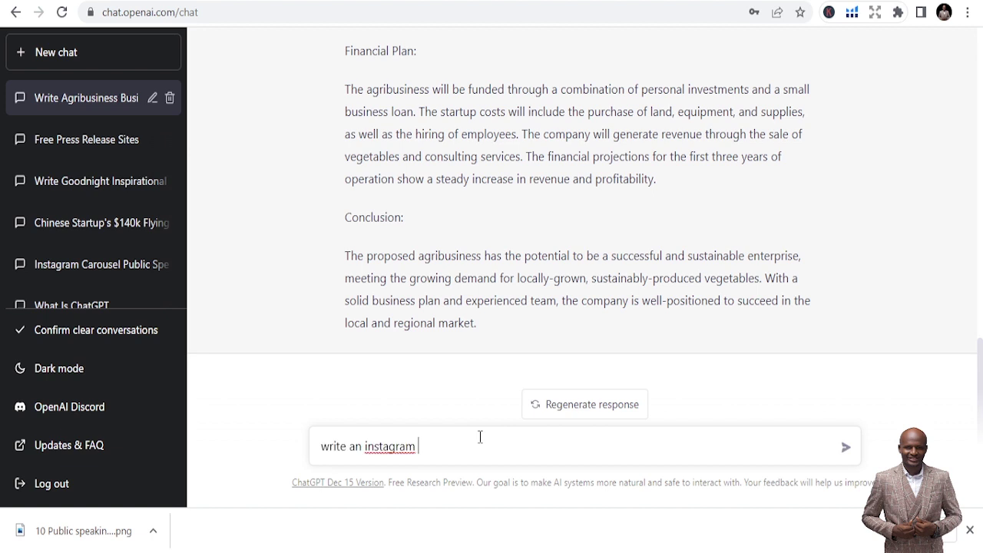
pyautogui.click(348, 450)
pyautogui.write('a motivational post')
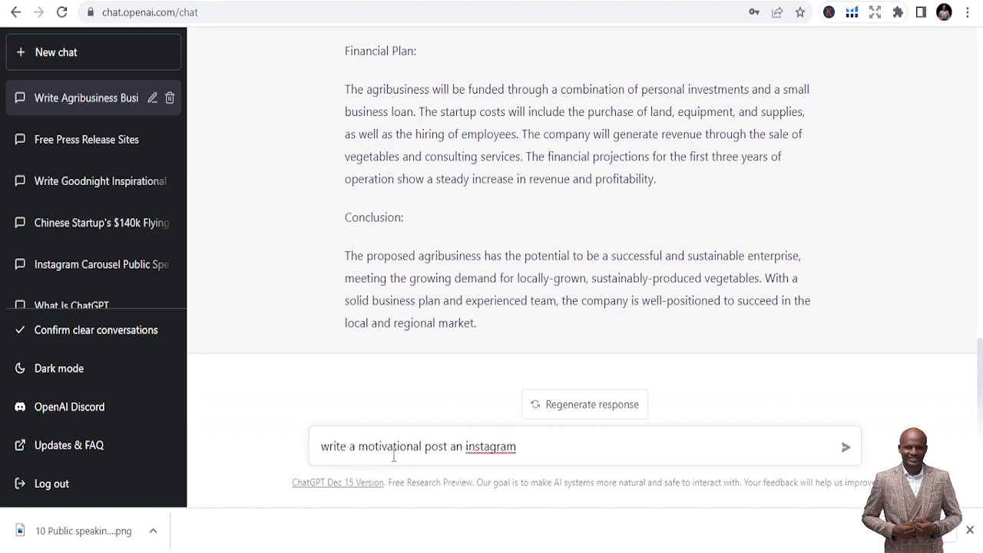
pyautogui.click(462, 450)
pyautogui.press('BackSpace')
pyautogui.press('BackSpace')
pyautogui.write('for')
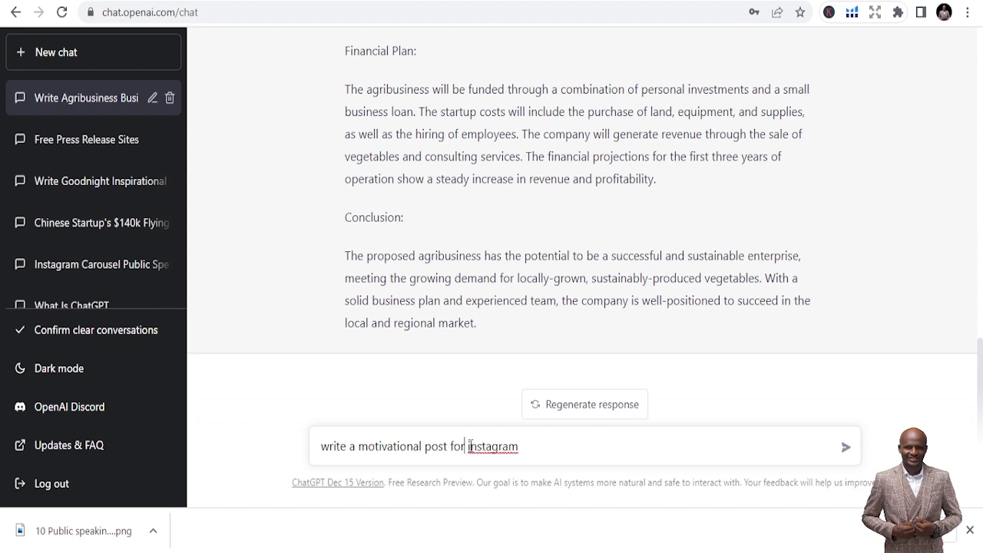
pyautogui.click(844, 448)
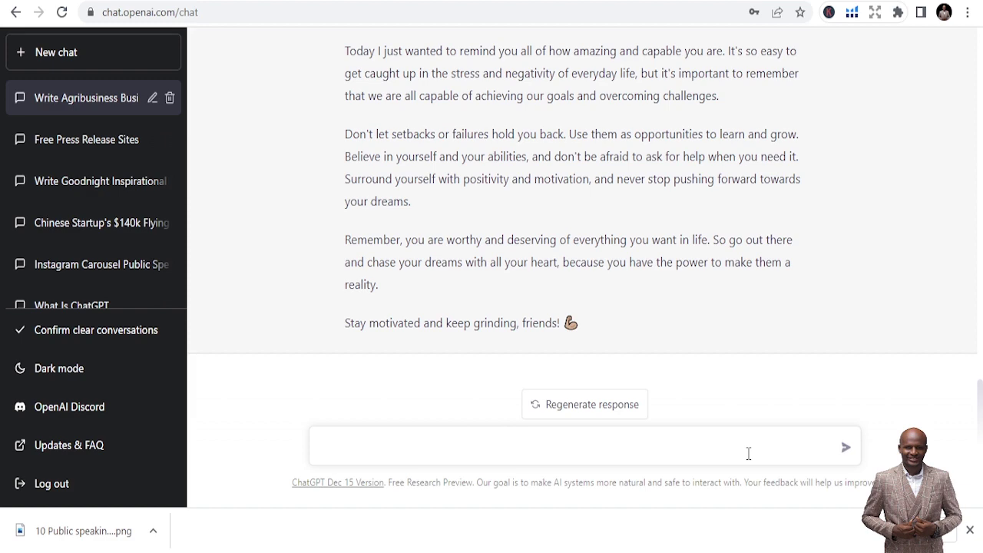
# Step: Read through the generated Instagram post and delete the agribusiness conversation from the chat history
pyautogui.scroll(3, 518, 192)
pyautogui.scroll(-1, 492, 254)
pyautogui.scroll(-1, 572, 228)
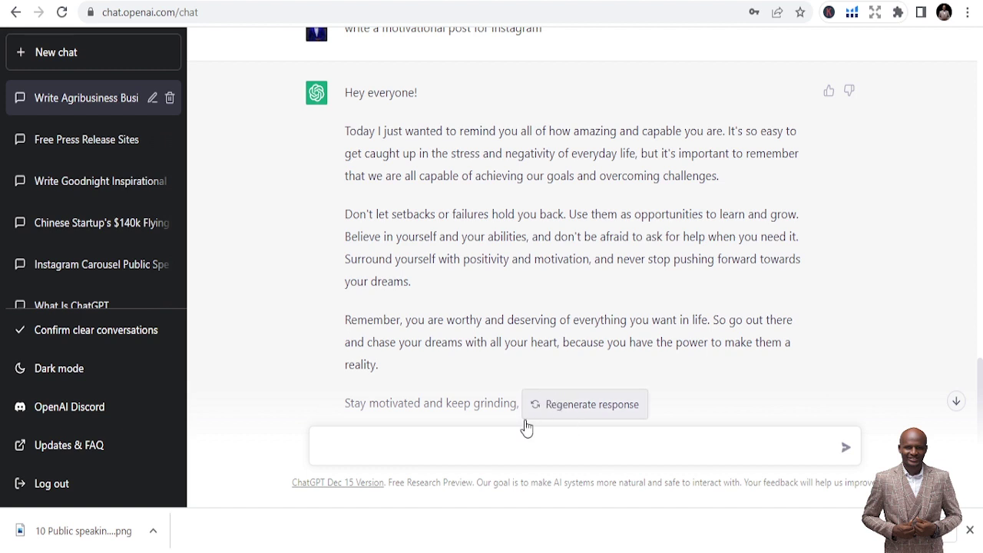
pyautogui.click(170, 97)
# Step: Submit the prompt "find 10 press release websites" in a new chat
pyautogui.scroll(-1, 643, 325)
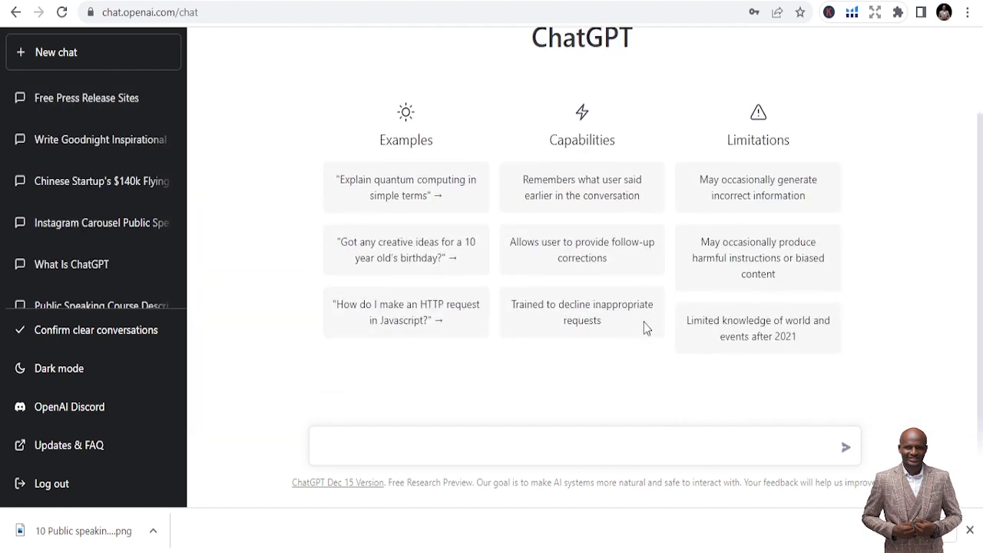
pyautogui.click(600, 444)
pyautogui.write('find 10 press releas')
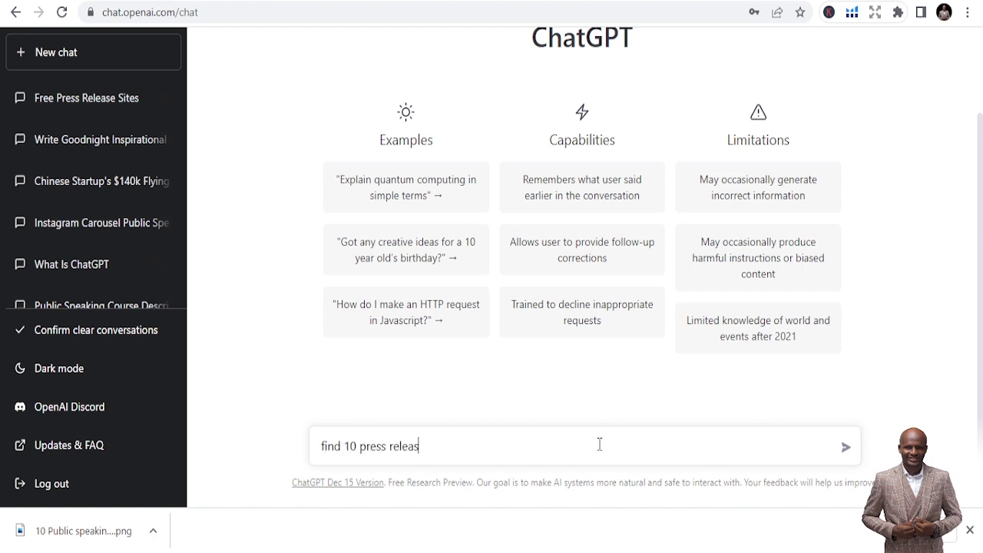
pyautogui.write('e websites')
pyautogui.press('Return')
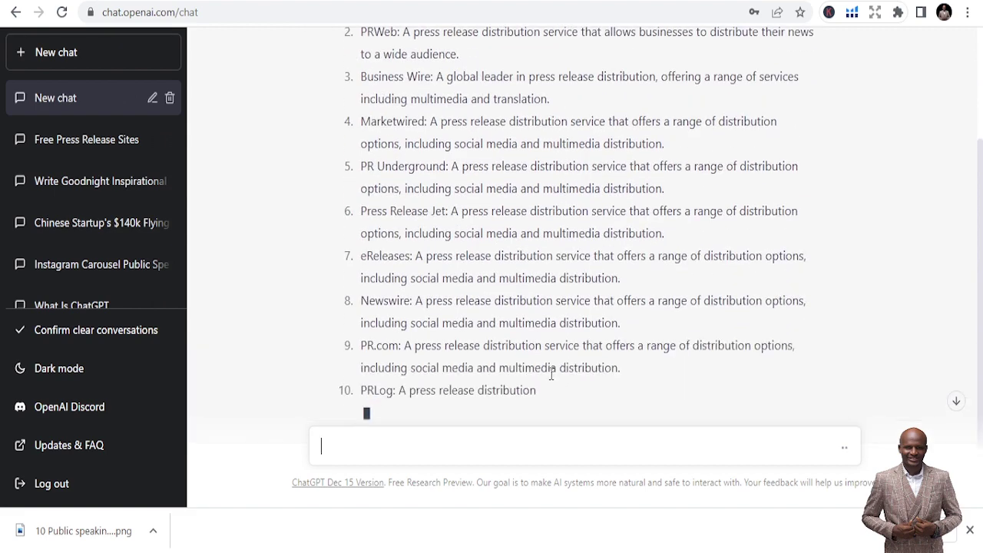
# Step: Copy the name "PR Newswire" from the first item of the generated website list
pyautogui.scroll(3, 551, 372)
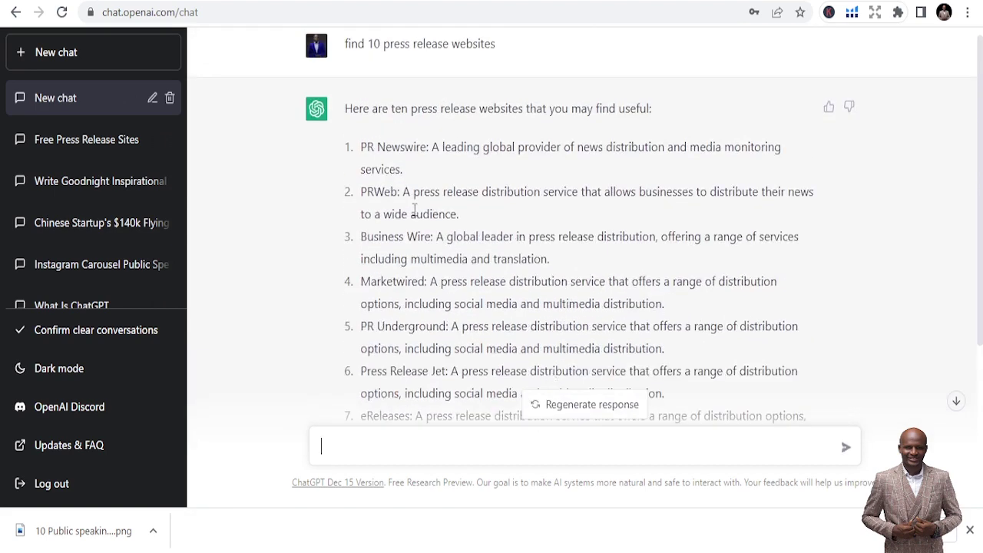
pyautogui.moveTo(427, 147); pyautogui.dragTo(363, 153)
pyautogui.hotkey('ctrl', 'c')
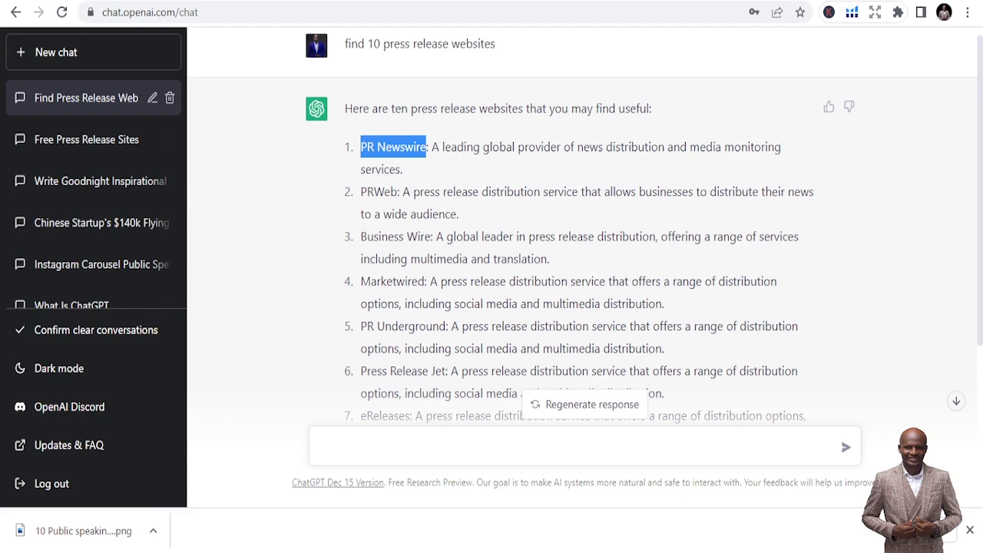
# Step: Search Google for PR Newswire in the tab showing the scholarship page and open the prnewswire.com result
pyautogui.hotkey('ctrl', 'Tab')
pyautogui.click(630, 10)
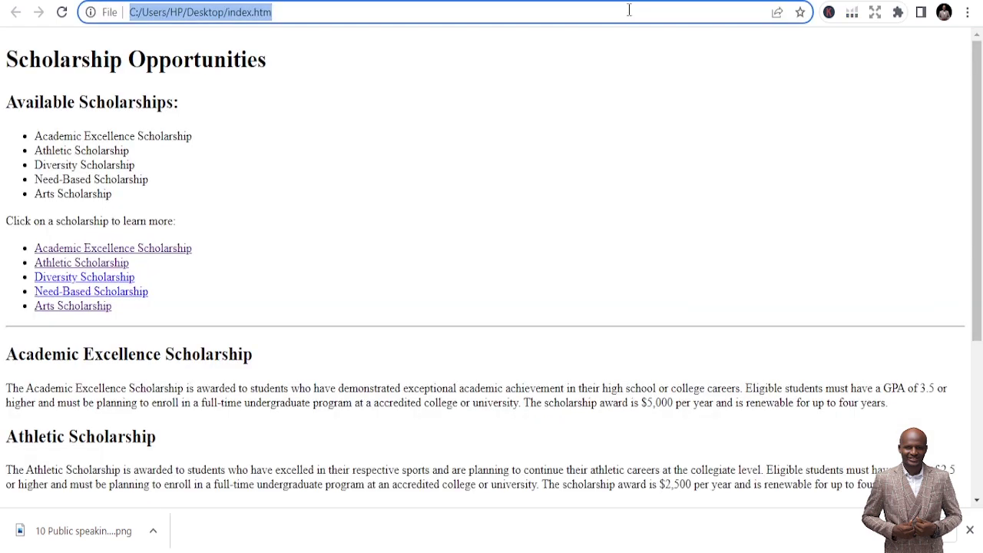
pyautogui.hotkey('ctrl', 'v')
pyautogui.press('Return')
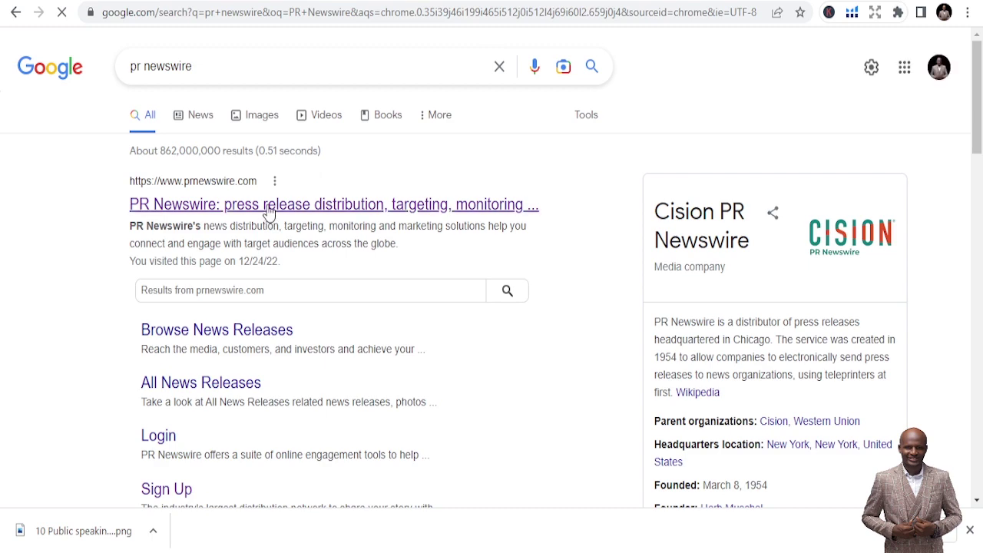
pyautogui.click(267, 205)
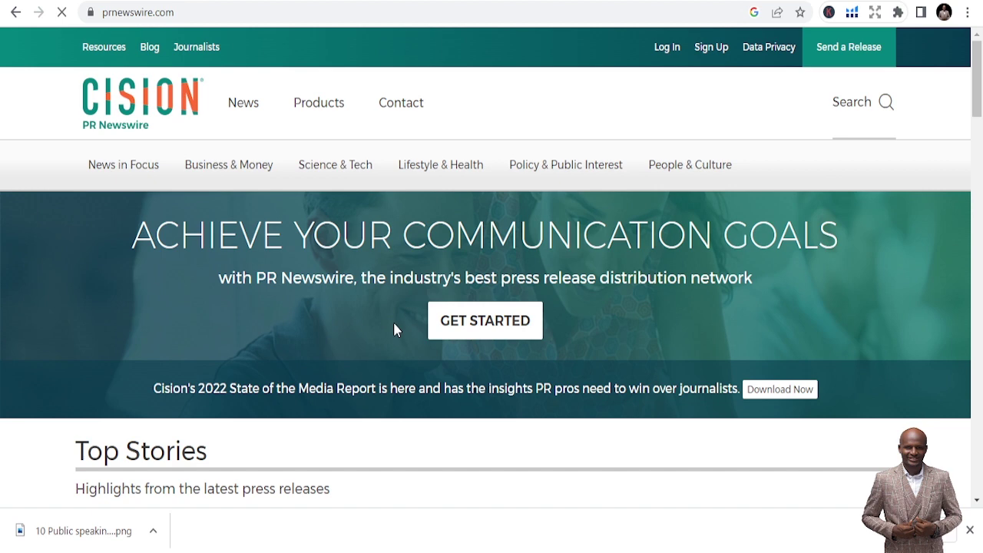
# Step: Look through the PR Newswire home page down to the Popular Resources and Featured Products sections
pyautogui.scroll(-2, 384, 330)
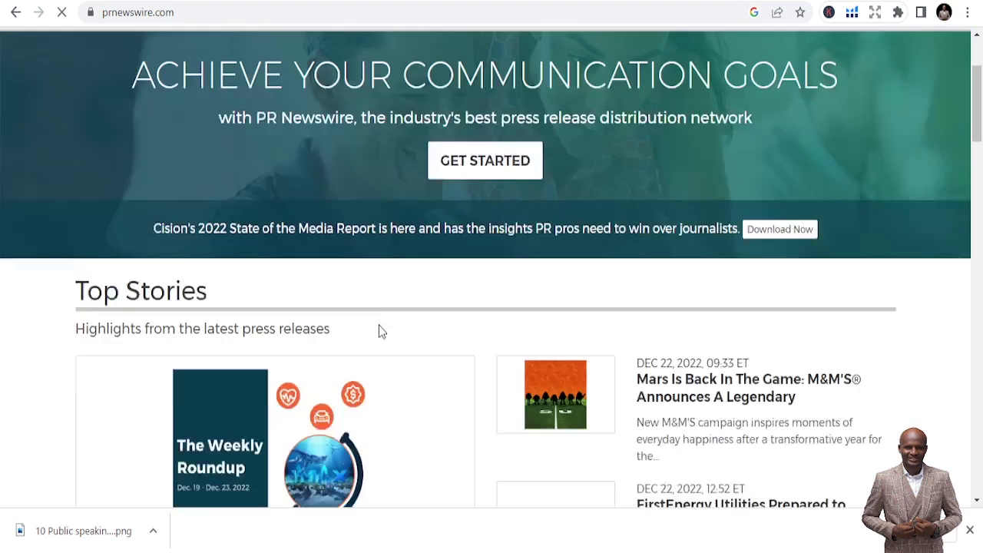
pyautogui.scroll(2, 399, 292)
pyautogui.scroll(-8, 416, 303)
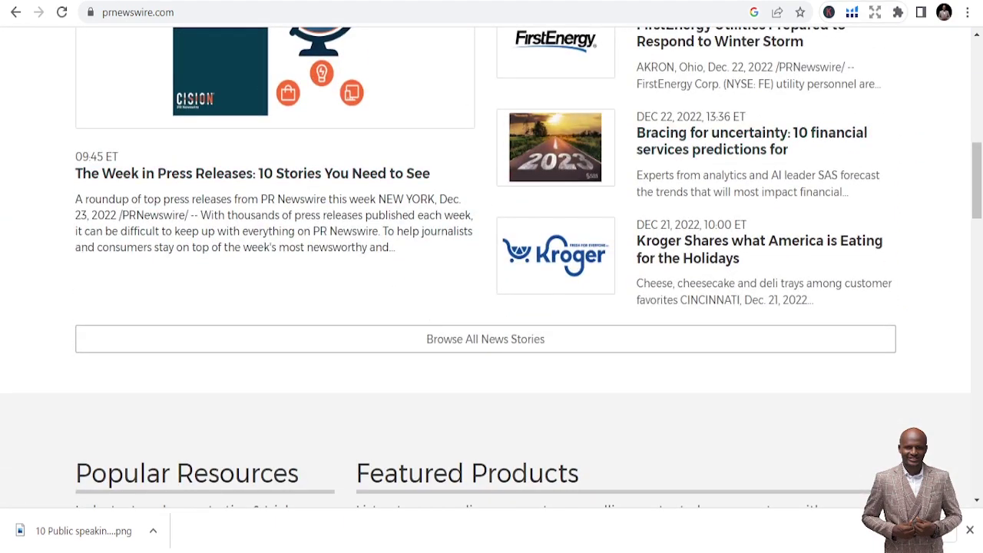
# Step: Return to the ChatGPT tab and delete the conversation listing ten press release websites
pyautogui.hotkey('ctrl', 'Tab')
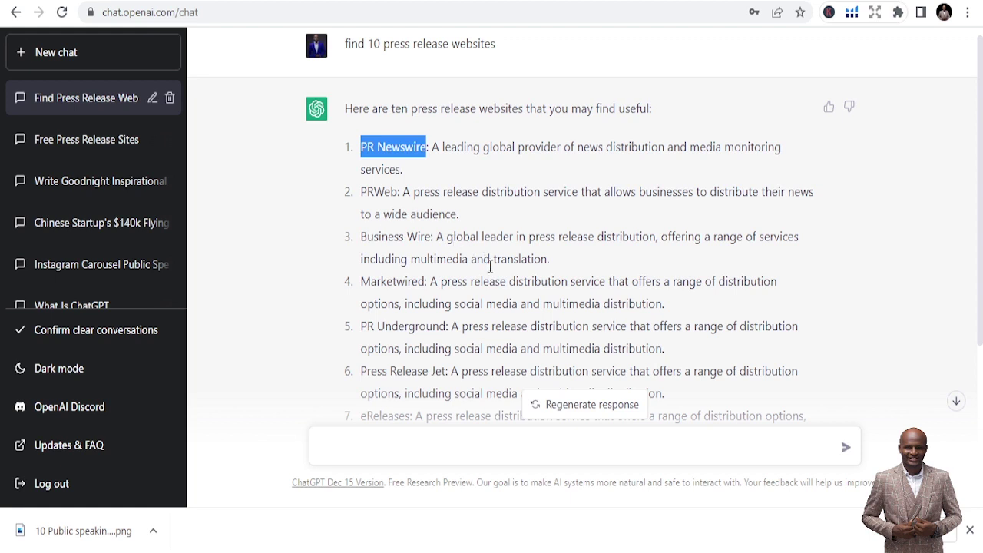
pyautogui.scroll(-4, 490, 269)
pyautogui.click(170, 98)
pyautogui.click(150, 100)
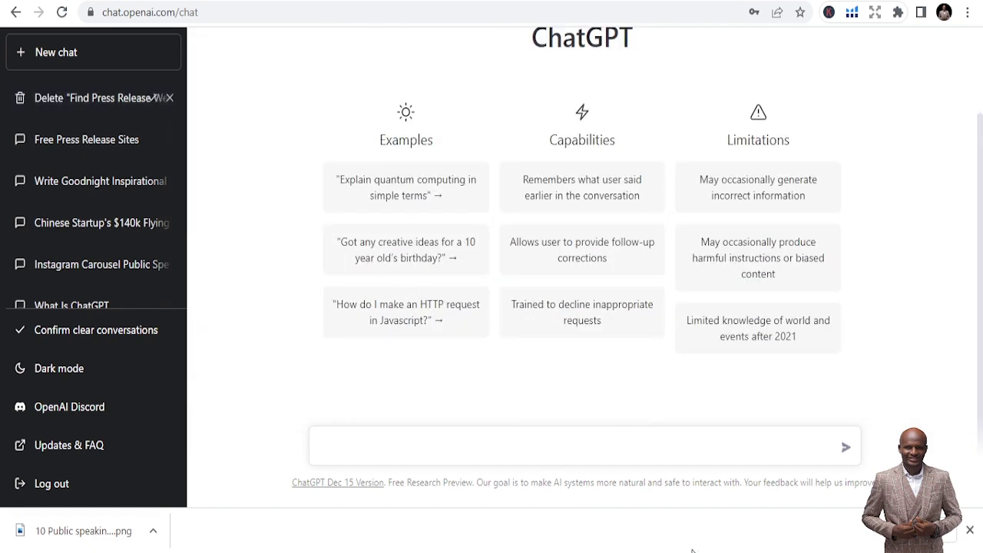
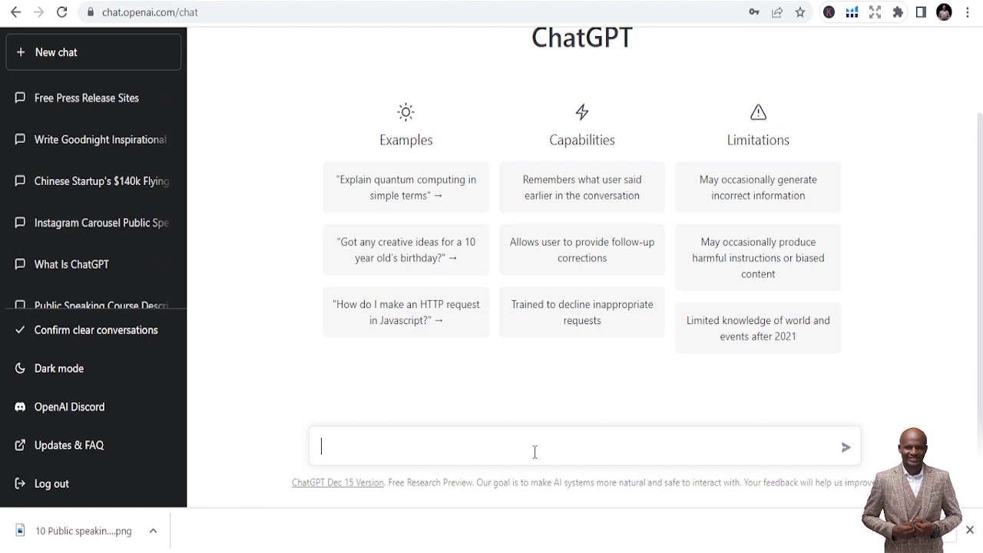
# Step: Submit the prompt "Write a promotional email for my public speaking course" in a new chat
pyautogui.write('Write an email')
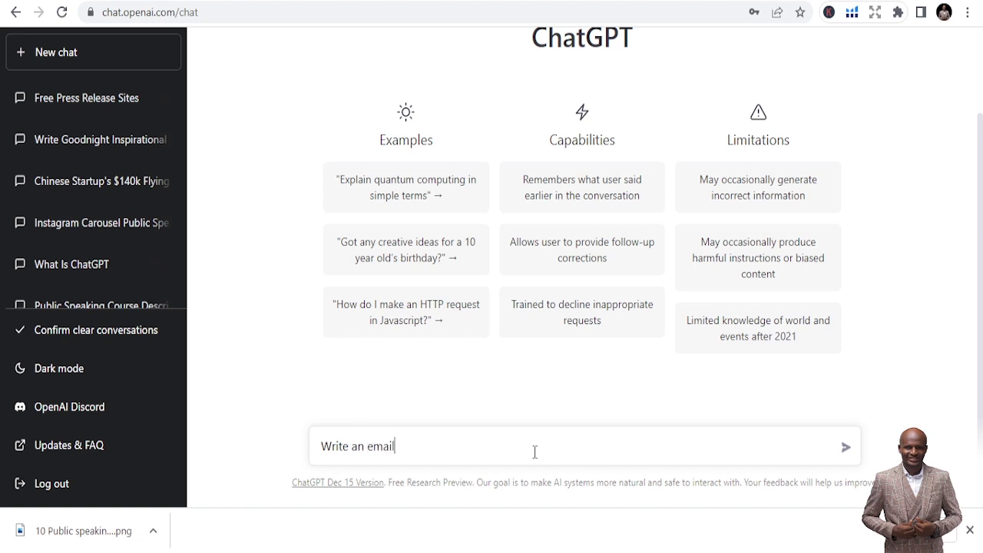
pyautogui.click(366, 446)
pyautogui.press('BackSpace')
pyautogui.write('promotional email ')
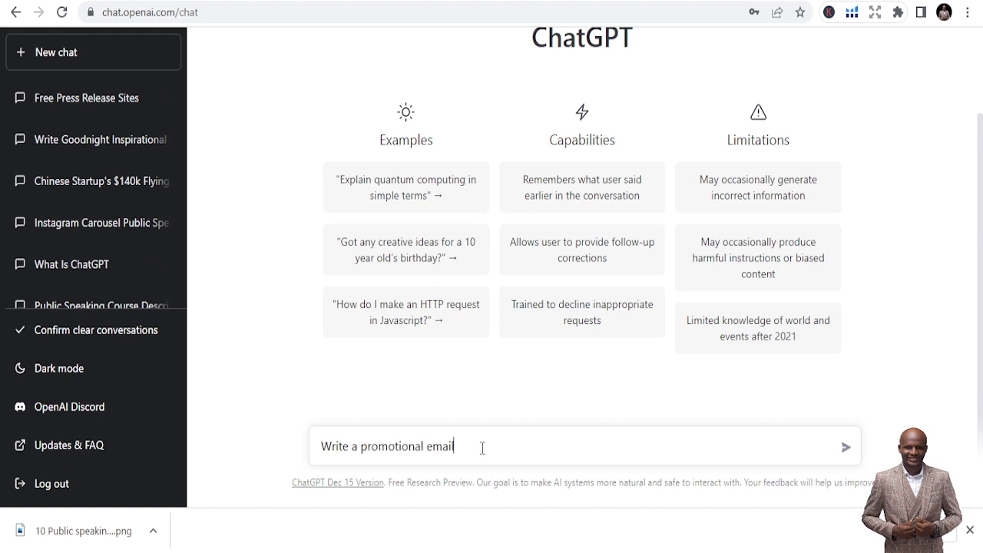
pyautogui.write('for my public speaking course')
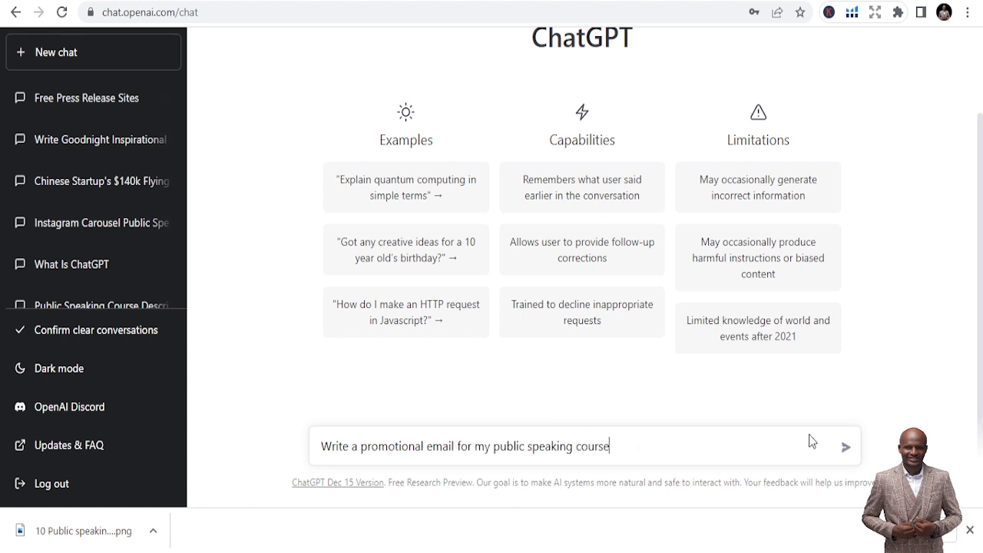
pyautogui.click(843, 446)
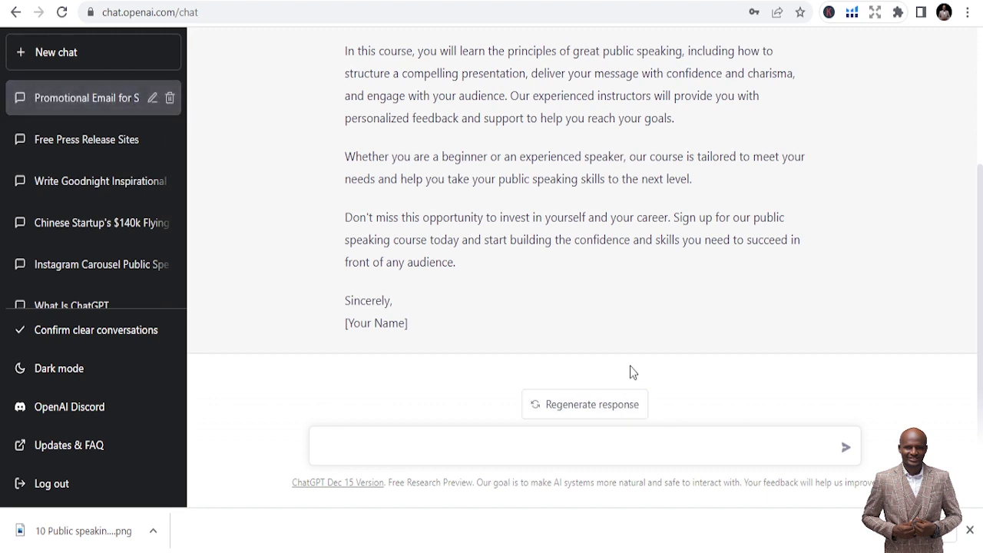
# Step: Read through the generated promotional email and delete its conversation from the chat history
pyautogui.scroll(2, 622, 361)
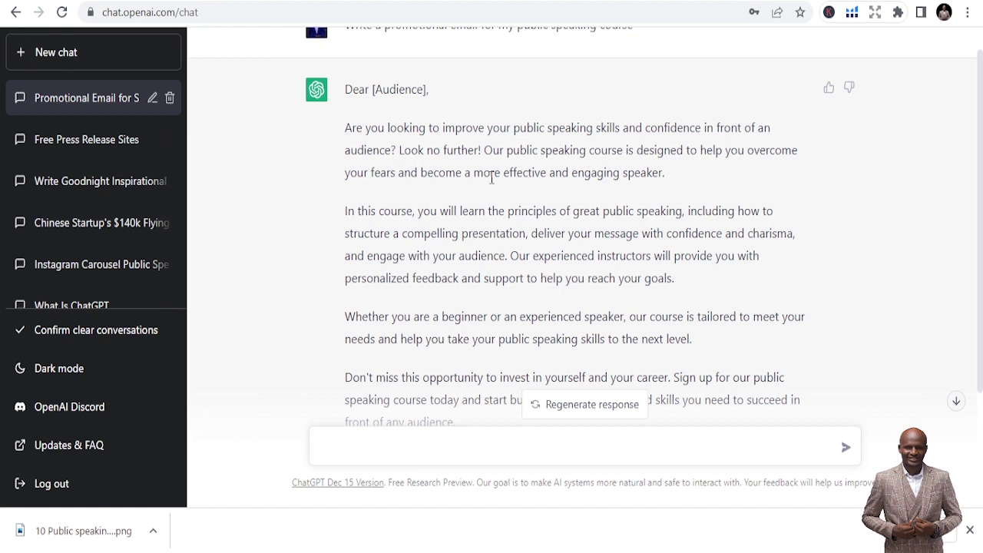
pyautogui.scroll(-3, 614, 193)
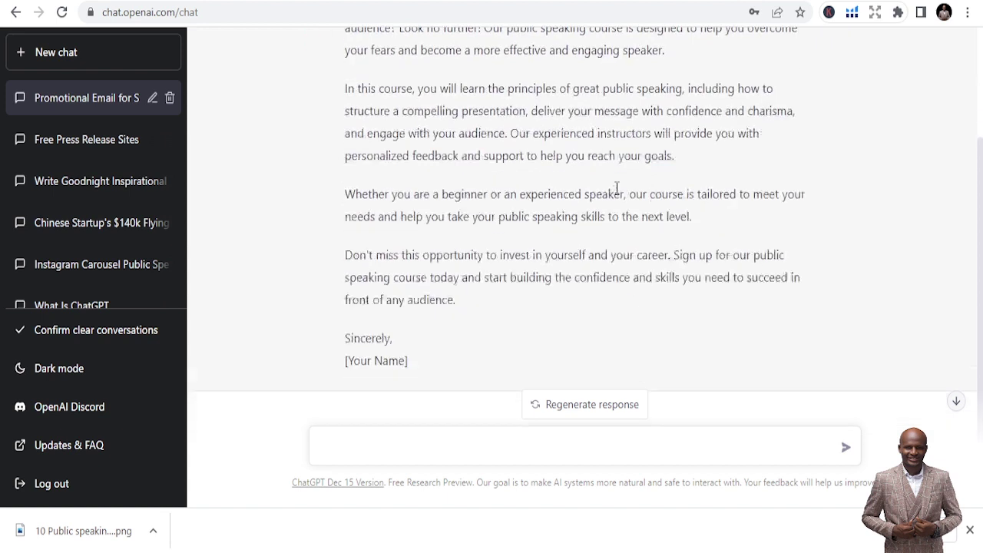
pyautogui.scroll(1, 485, 192)
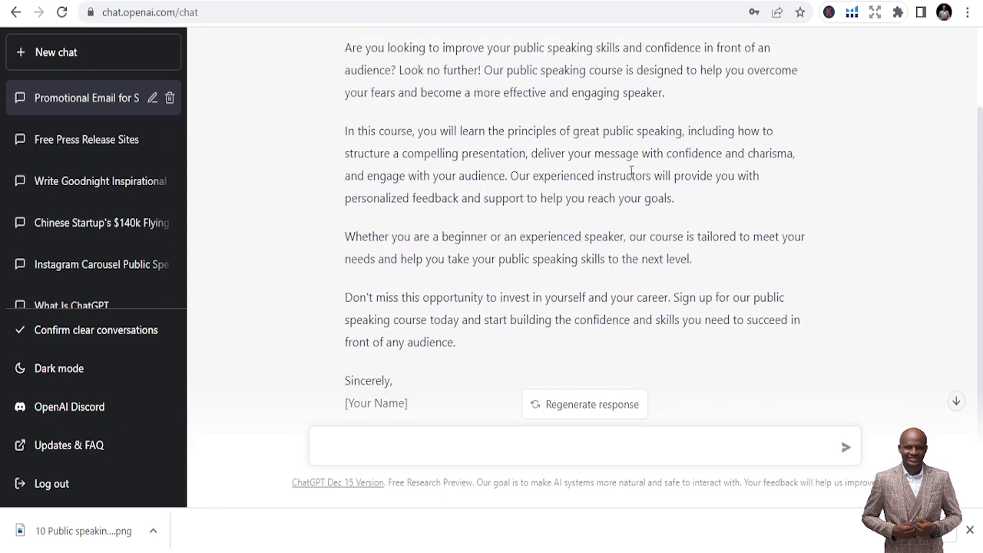
pyautogui.scroll(-1, 490, 184)
pyautogui.scroll(3, 484, 194)
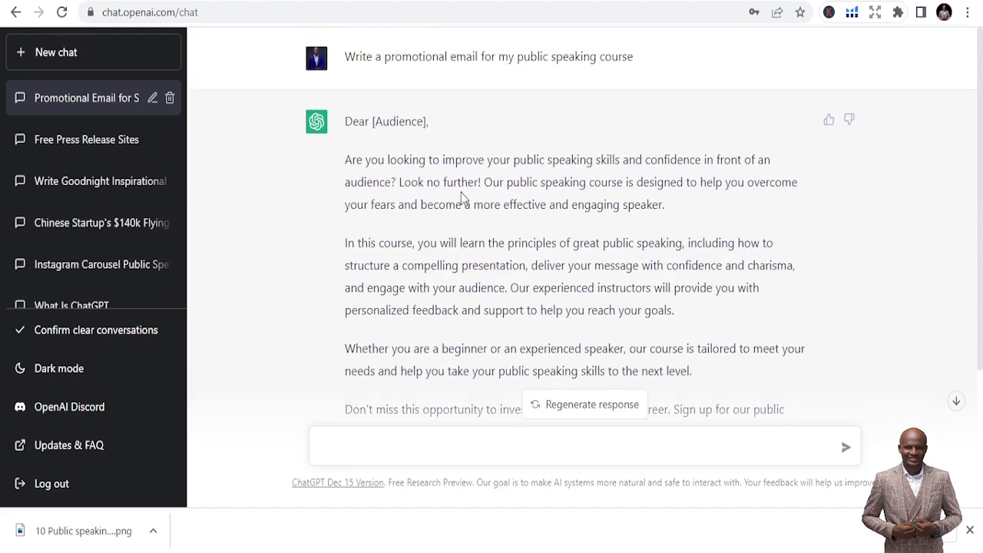
pyautogui.scroll(-2, 632, 158)
pyautogui.scroll(-1, 507, 235)
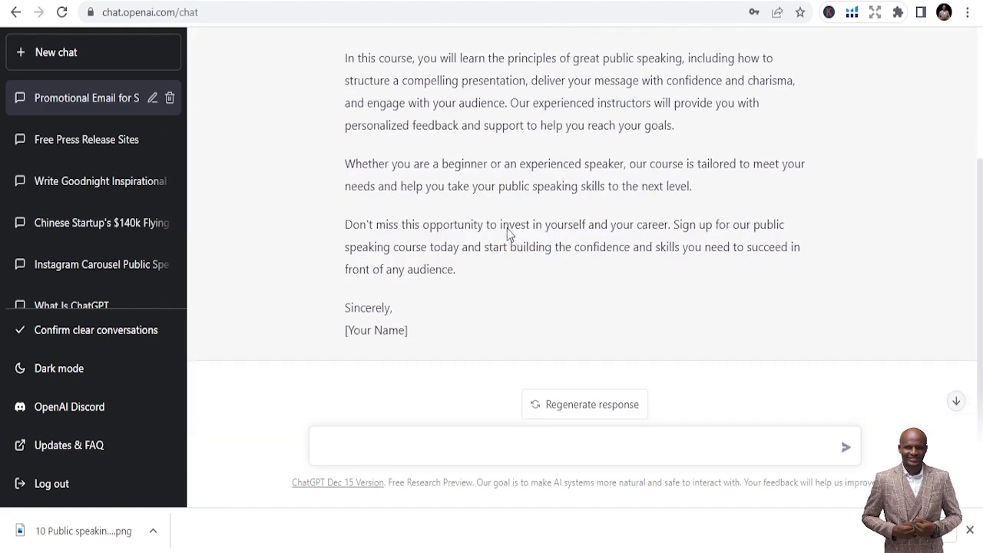
pyautogui.scroll(2, 507, 234)
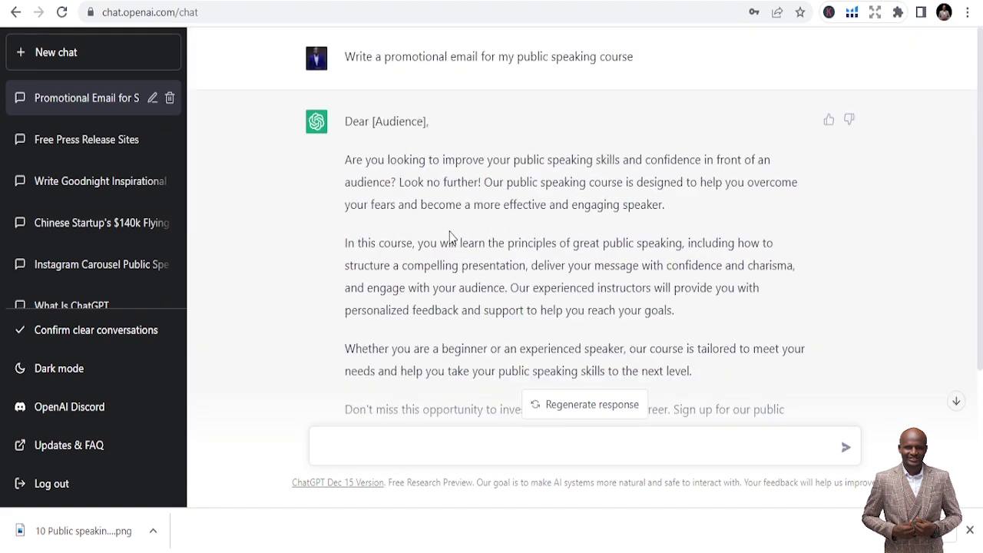
pyautogui.click(170, 99)
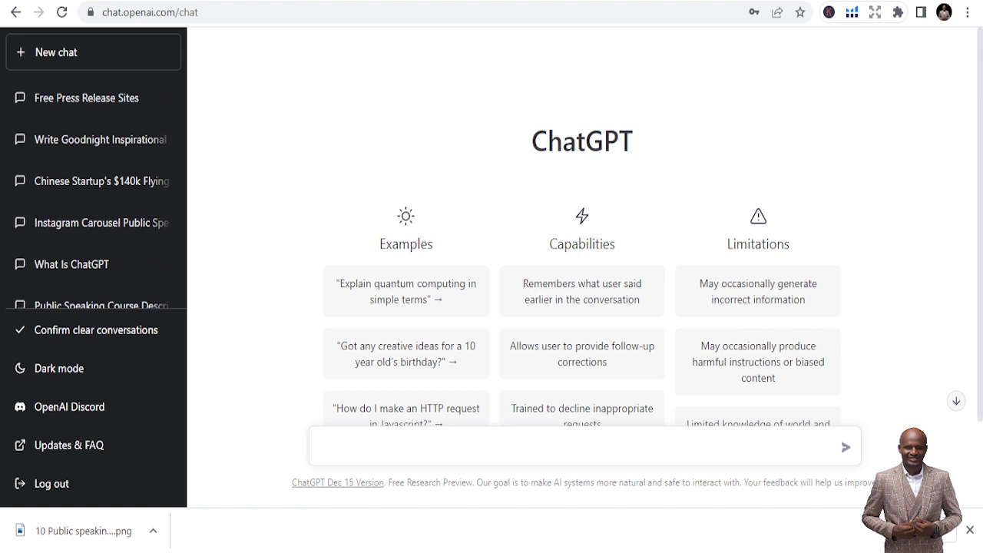
# Step: Submit the prompt "write a press release about a new invention called epora" in a new chat
pyautogui.scroll(-2, 520, 335)
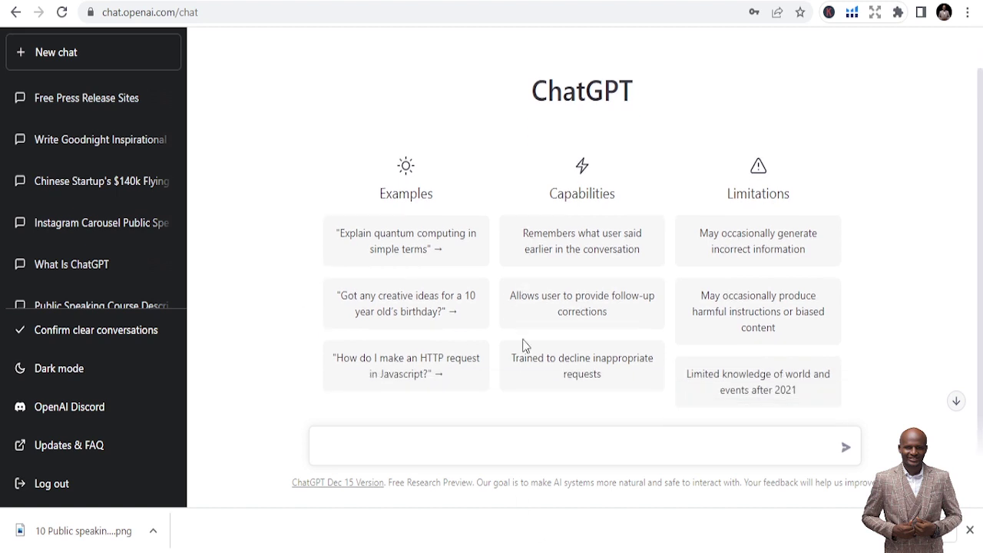
pyautogui.click(548, 446)
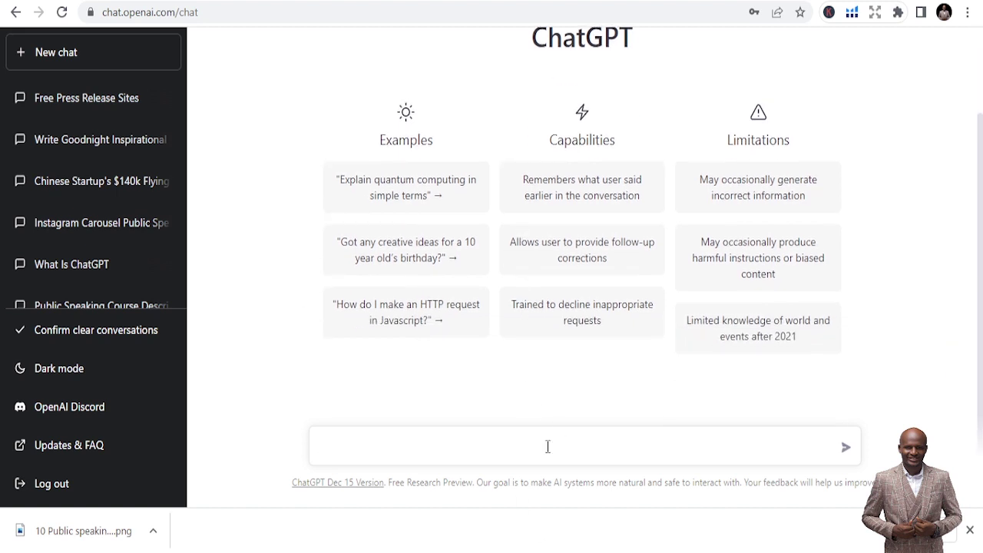
pyautogui.write('write a press release ')
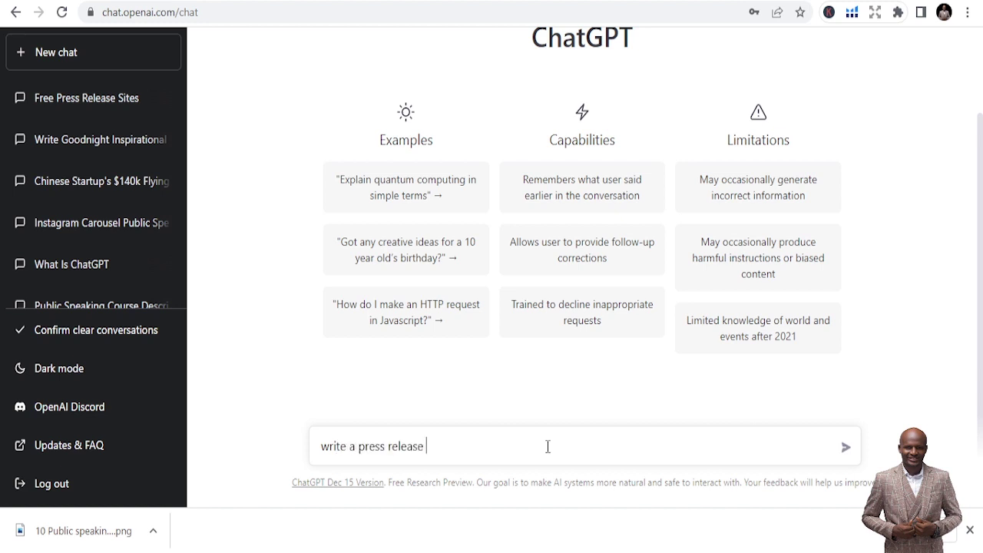
pyautogui.write('abo')
pyautogui.write('ut te')
pyautogui.write(' invention call')
pyautogui.write('ed ')
pyautogui.write('epora')
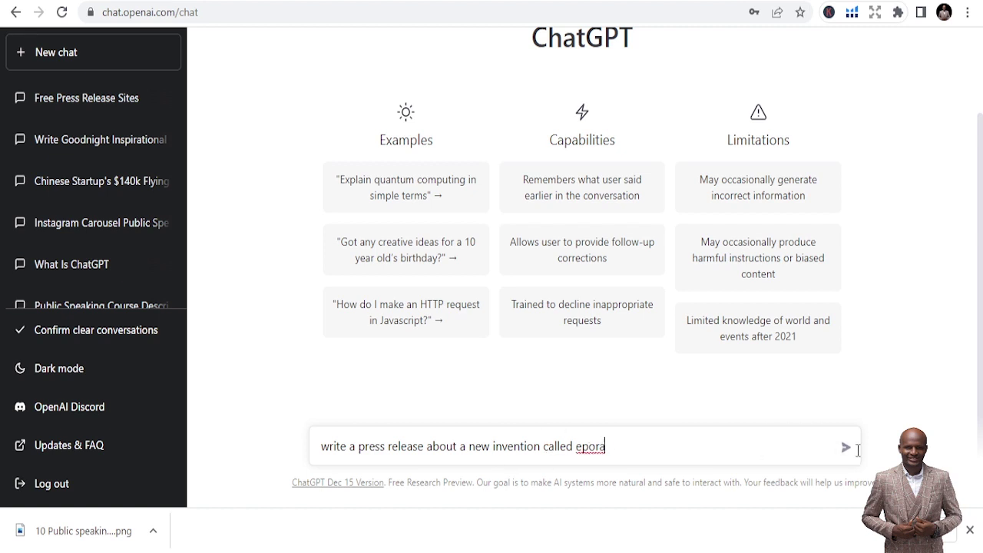
pyautogui.click(847, 450)
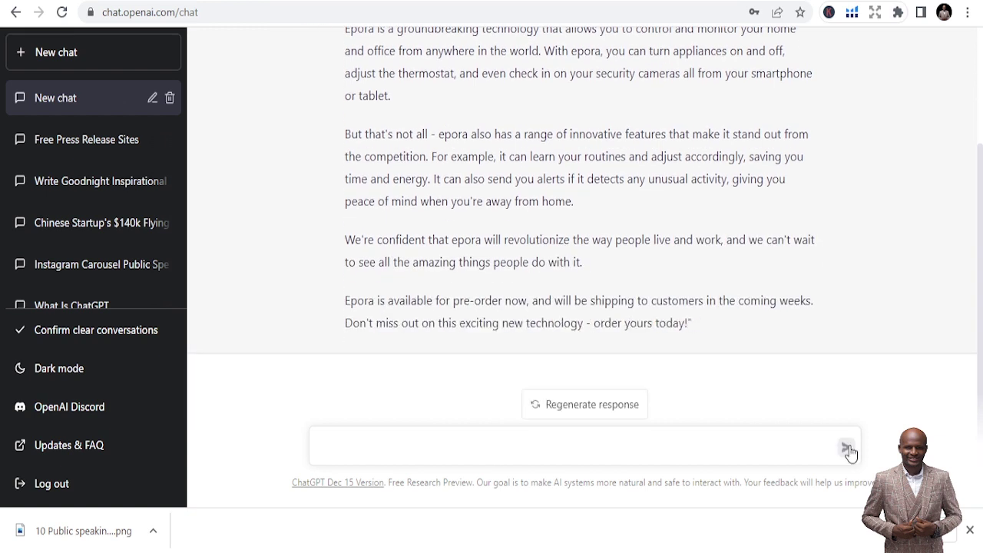
# Step: Read through the generated epora press release and delete its conversation from the chat history
pyautogui.scroll(2, 730, 351)
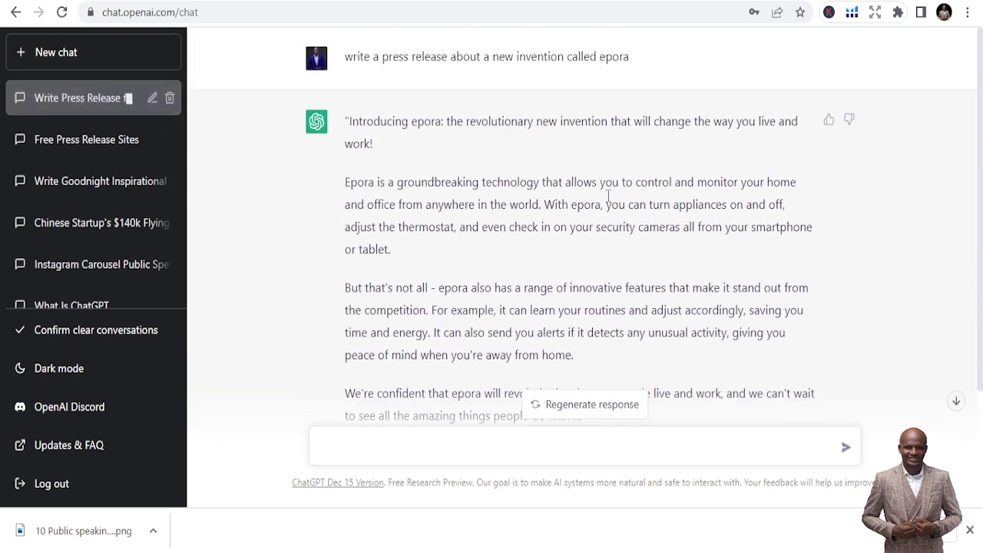
pyautogui.scroll(-2, 660, 269)
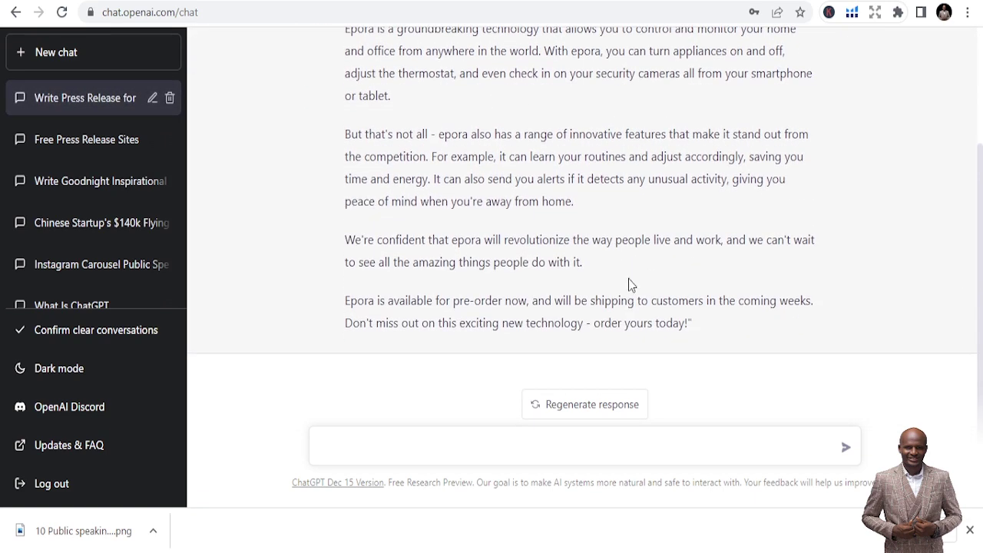
pyautogui.scroll(2, 521, 258)
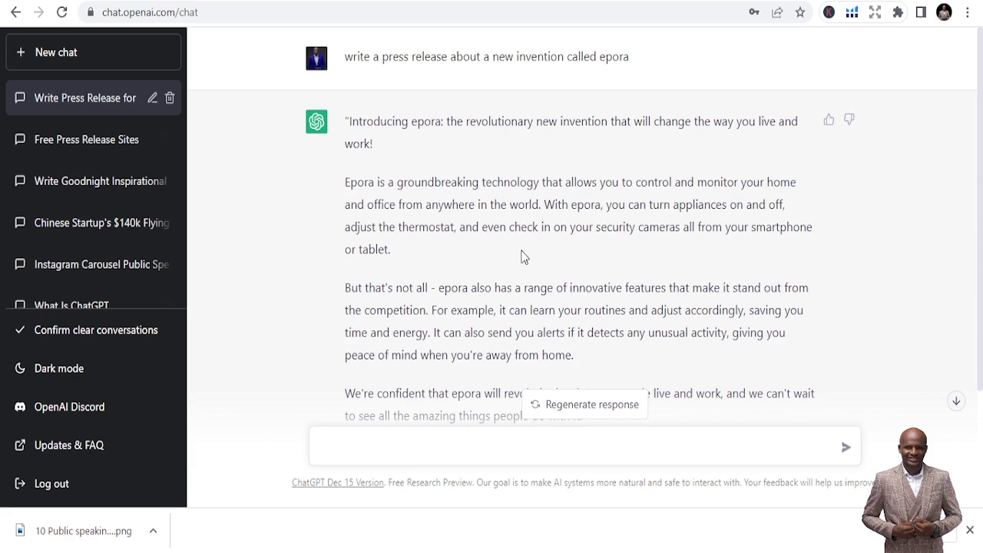
pyautogui.scroll(-2, 614, 206)
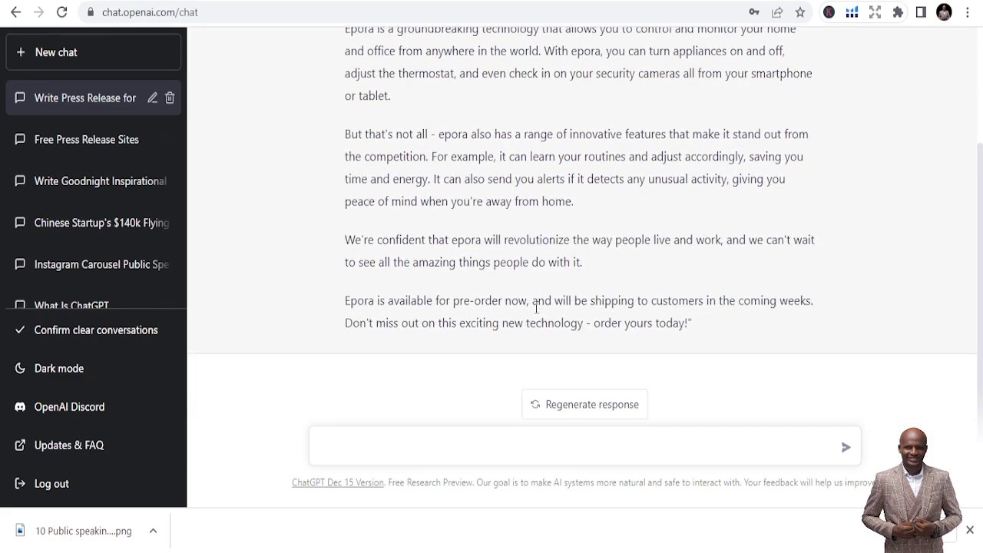
pyautogui.scroll(2, 535, 303)
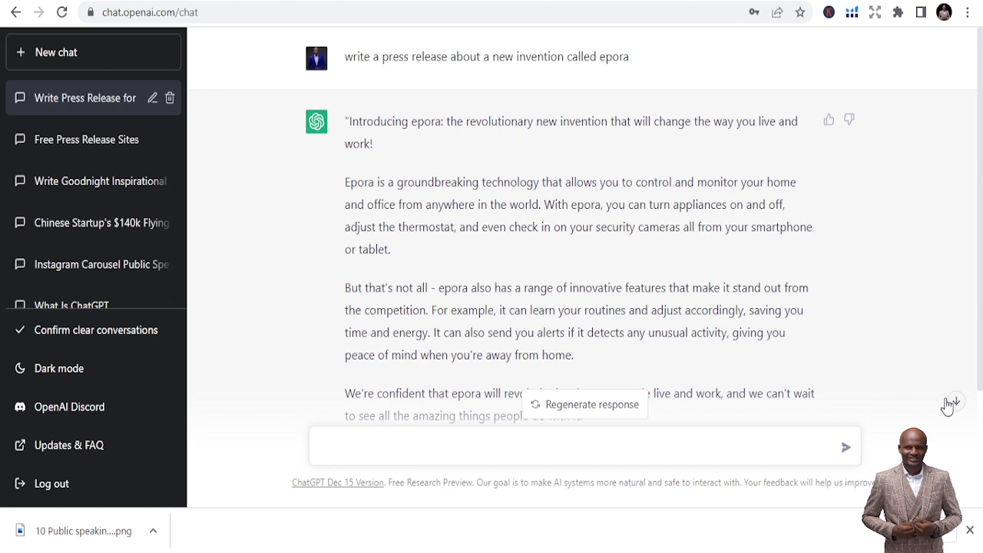
pyautogui.click(170, 98)
pyautogui.click(152, 98)
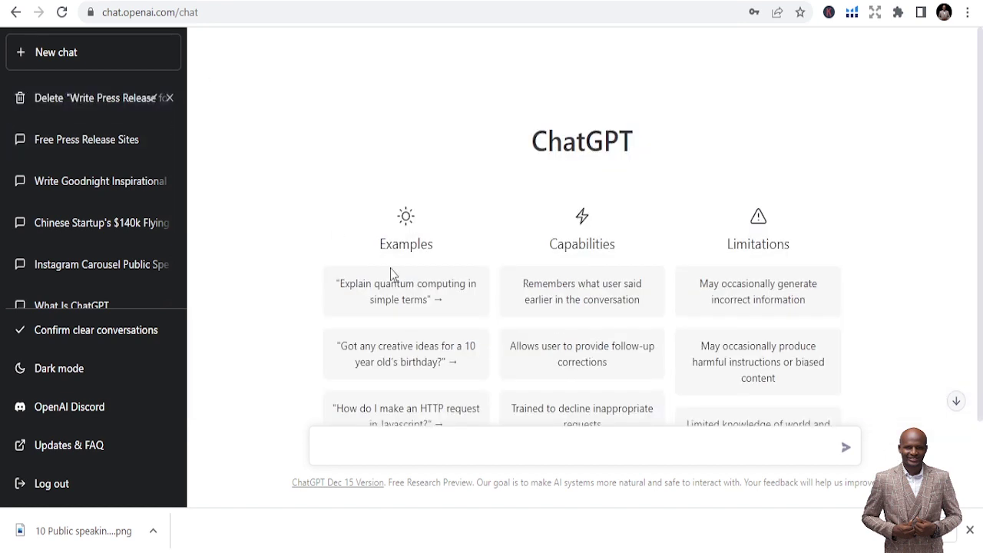
# Step: Submit the prompt "write 10 motivational quotes" in a new chat
pyautogui.click(538, 441)
pyautogui.write('write 10 motivational quotes')
pyautogui.press('Return')
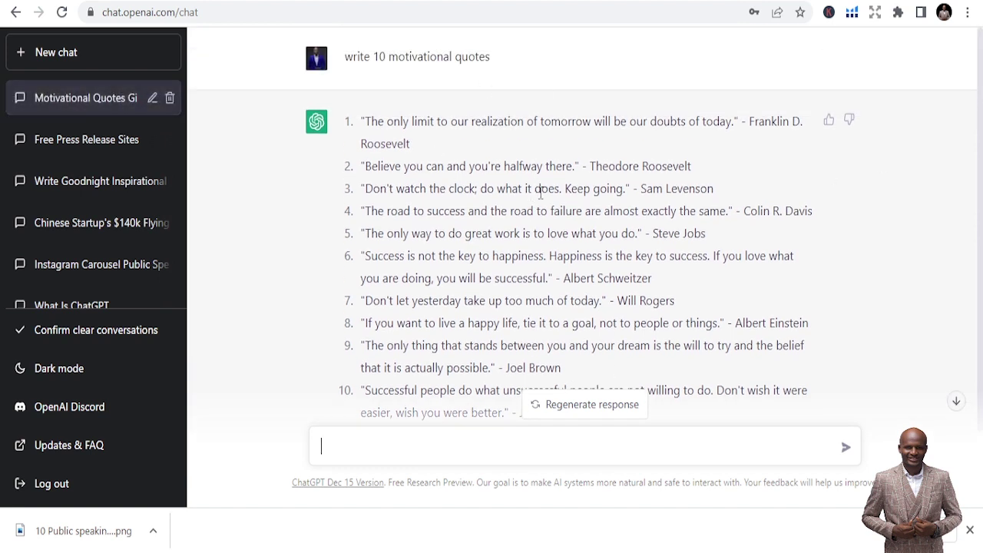
# Step: Read through the generated motivational quotes and delete their conversation from the chat history
pyautogui.scroll(-2, 540, 192)
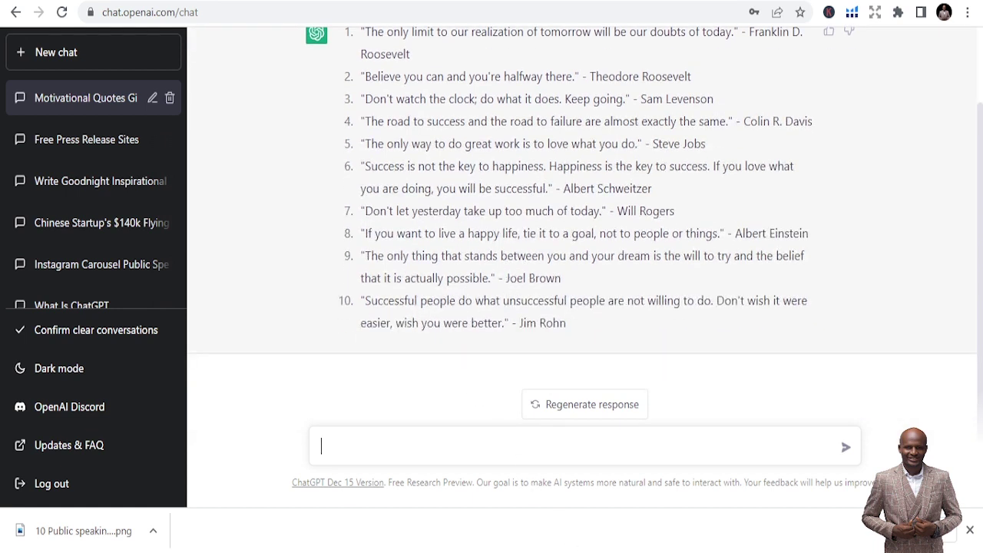
pyautogui.scroll(2, 336, 228)
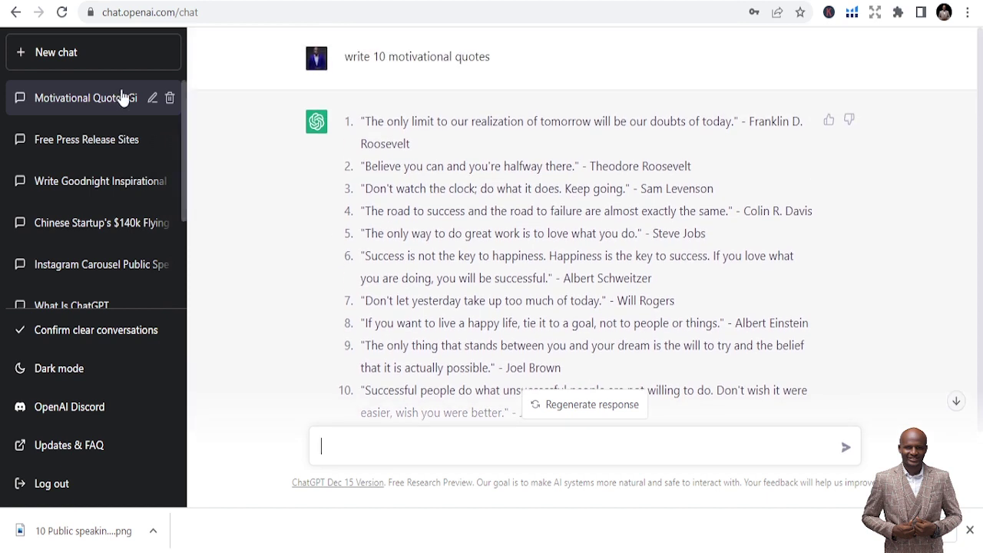
pyautogui.click(170, 97)
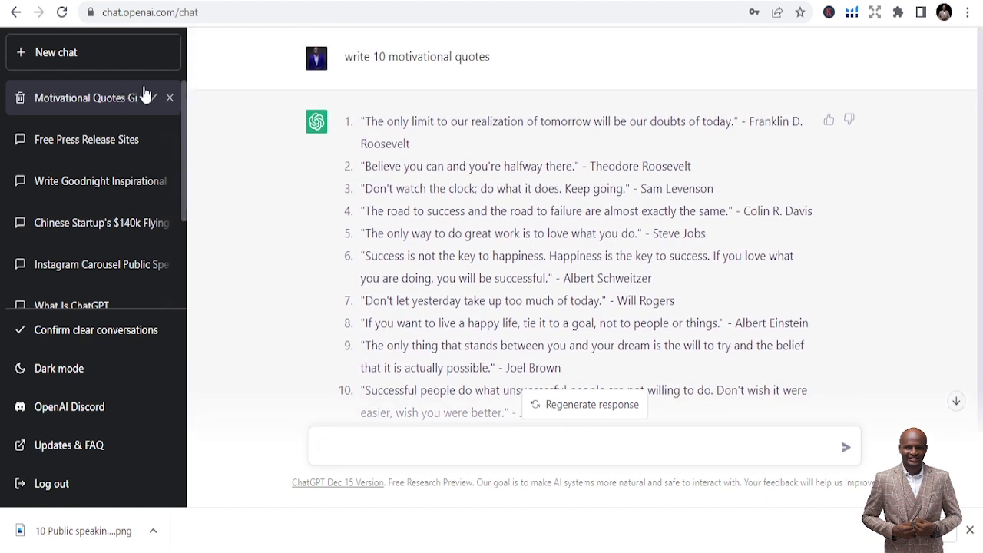
pyautogui.click(152, 98)
# Step: Submit the prompt "Write a linkedin post about leadership with hashtags" in a new chat
pyautogui.scroll(-2, 430, 223)
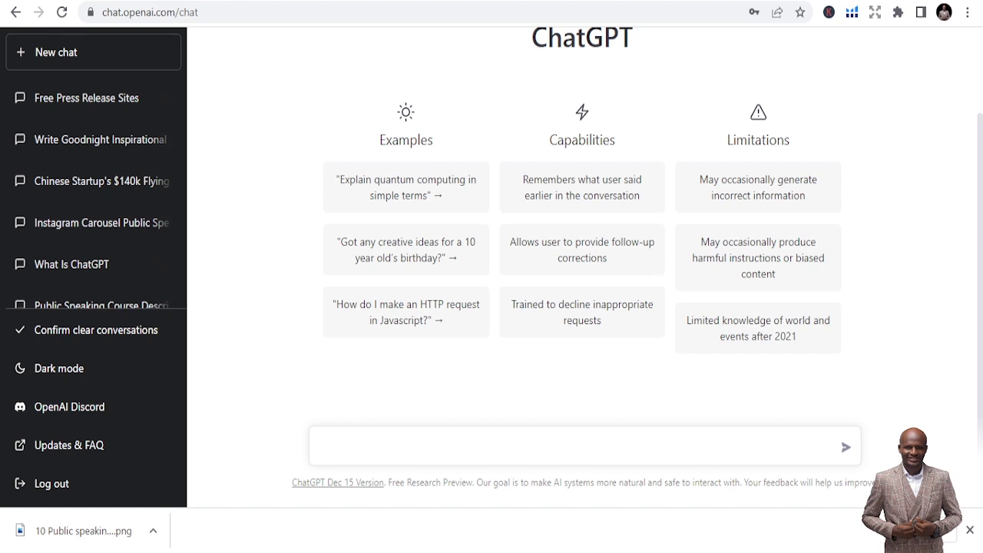
pyautogui.click(434, 449)
pyautogui.write('Write a linkedin post ')
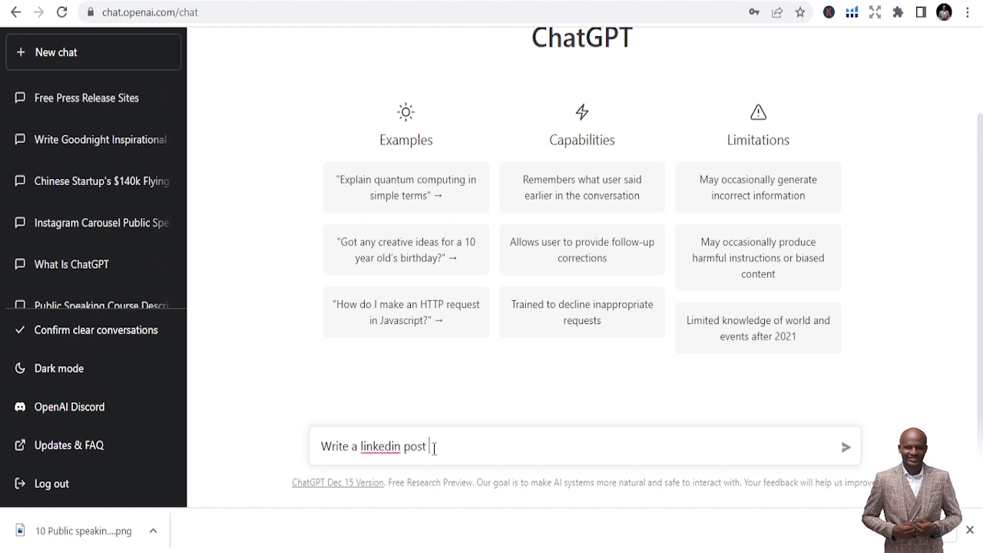
pyautogui.write('about leadership with hashtags')
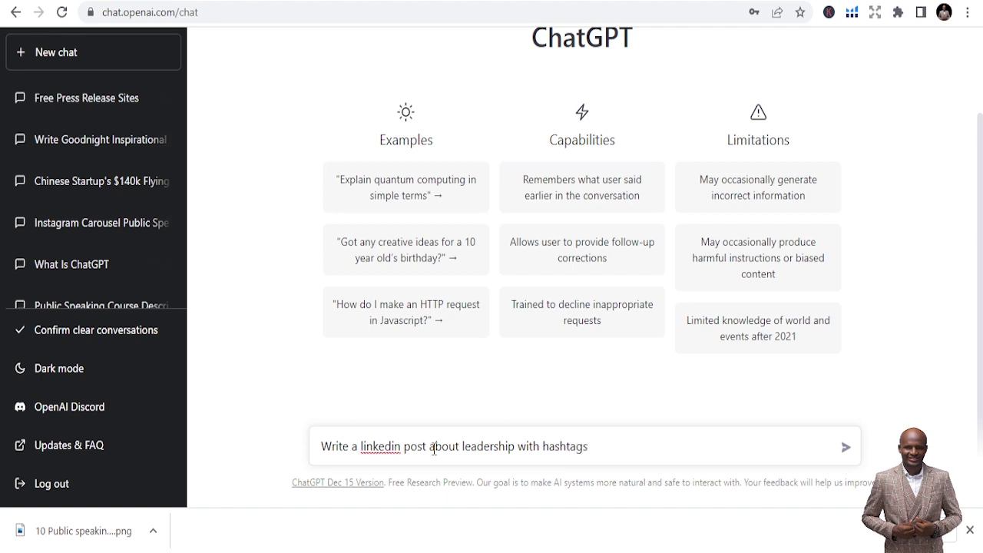
pyautogui.press('Return')
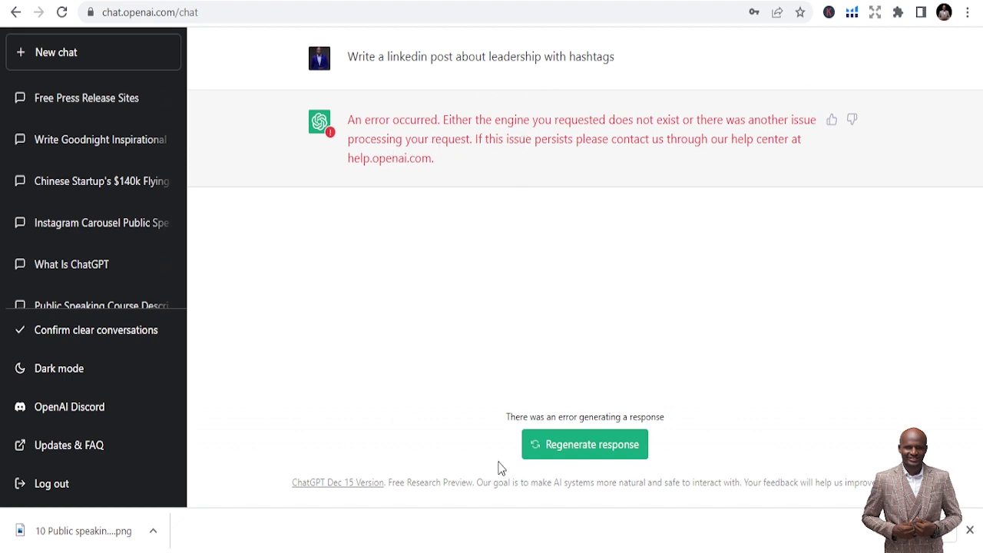
# Step: Regenerate the failed response and submit the prompt "write a linkedin post on leadership" in the same chat
pyautogui.click(614, 446)
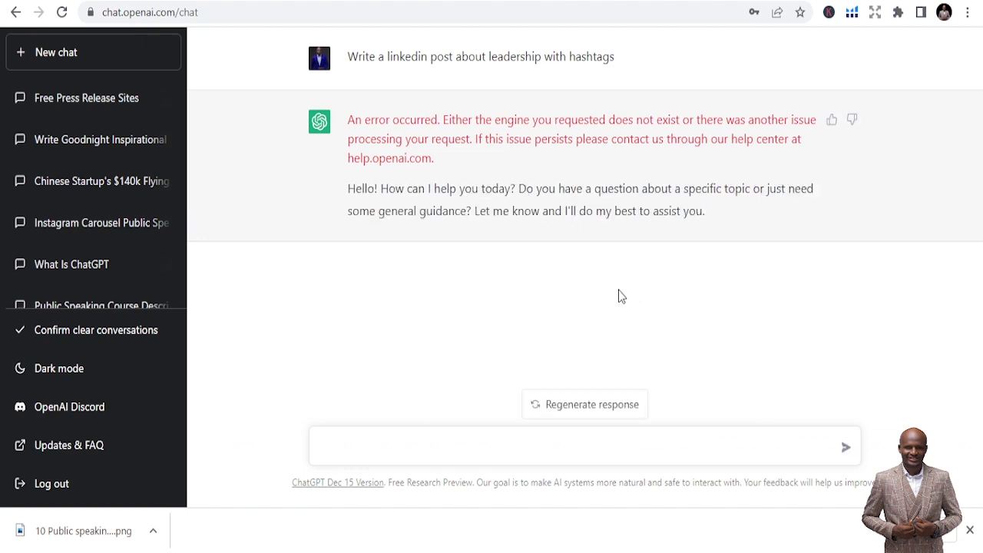
pyautogui.click(558, 446)
pyautogui.write('write')
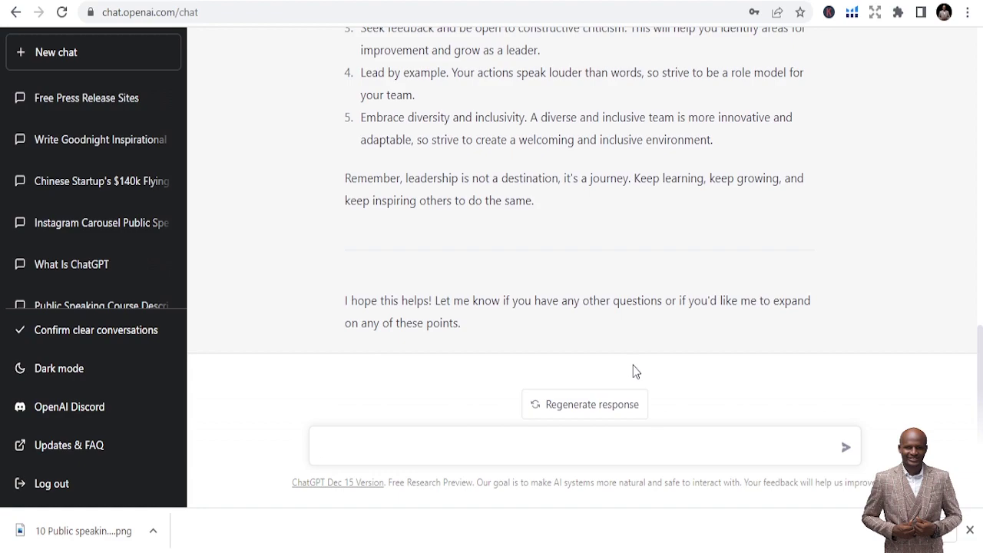
# Step: Read through the generated leadership post and submit the prompt "write 10 business ideas on technology" in the same chat
pyautogui.scroll(15, 607, 307)
pyautogui.scroll(-15, 605, 307)
pyautogui.scroll(12, 580, 293)
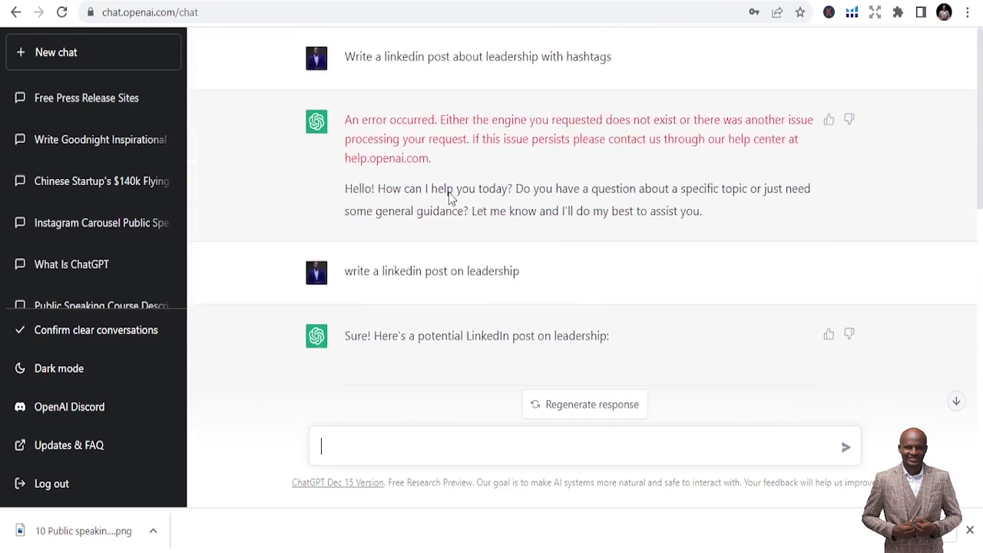
pyautogui.scroll(-12, 450, 196)
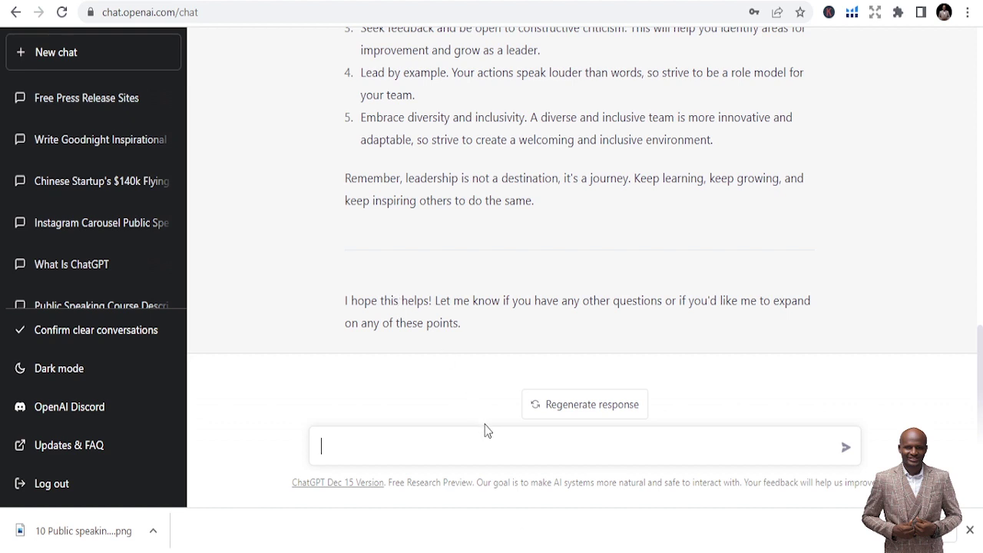
pyautogui.write('find business ideas')
pyautogui.click(341, 445)
pyautogui.press('BackSpace')
pyautogui.press('BackSpace')
pyautogui.press('BackSpace')
pyautogui.press('BackSpace')
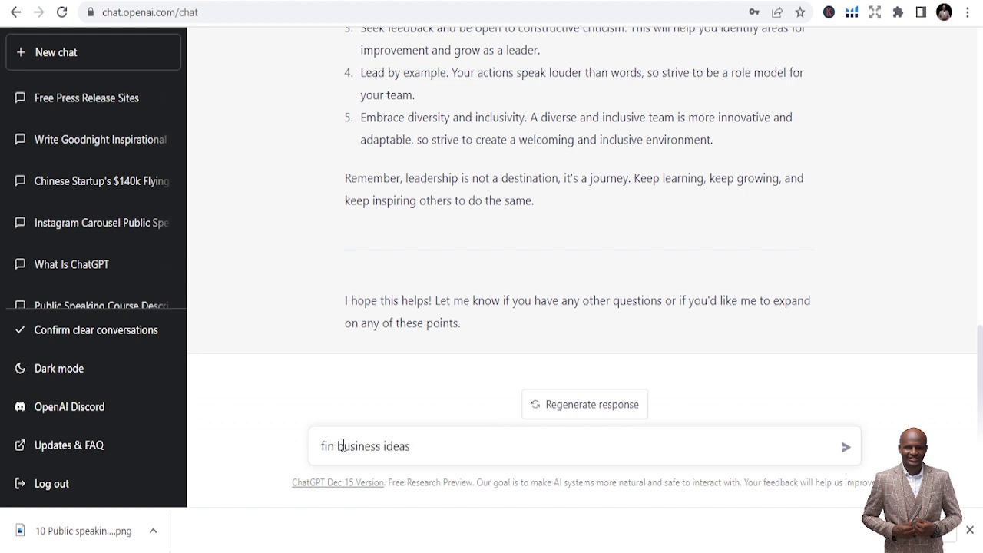
pyautogui.write('write')
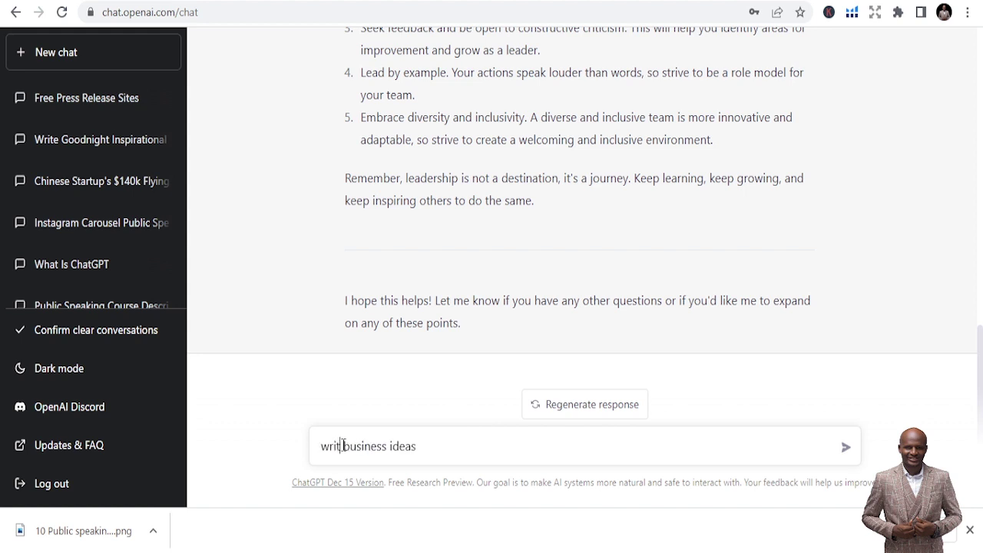
pyautogui.write(' 10')
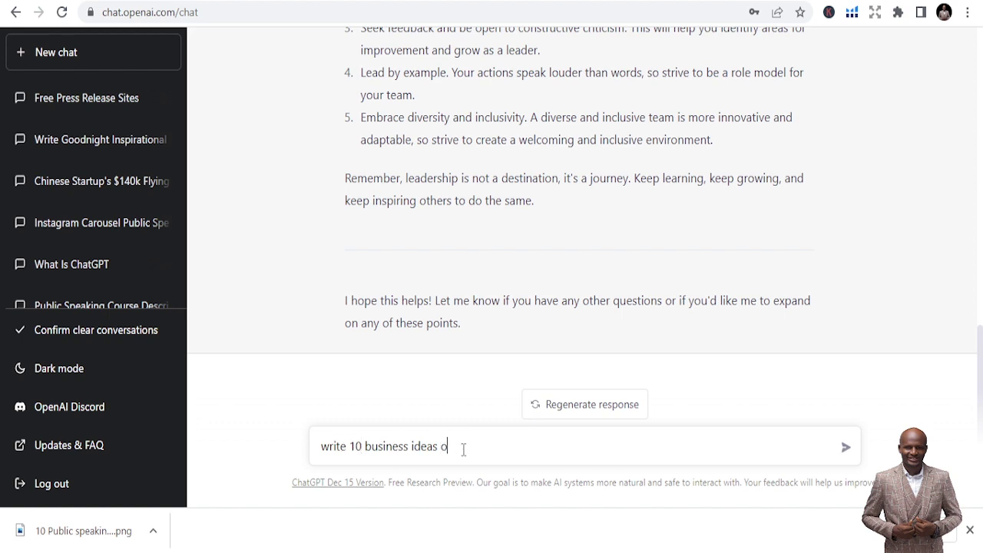
pyautogui.write('technology')
pyautogui.press('Return')
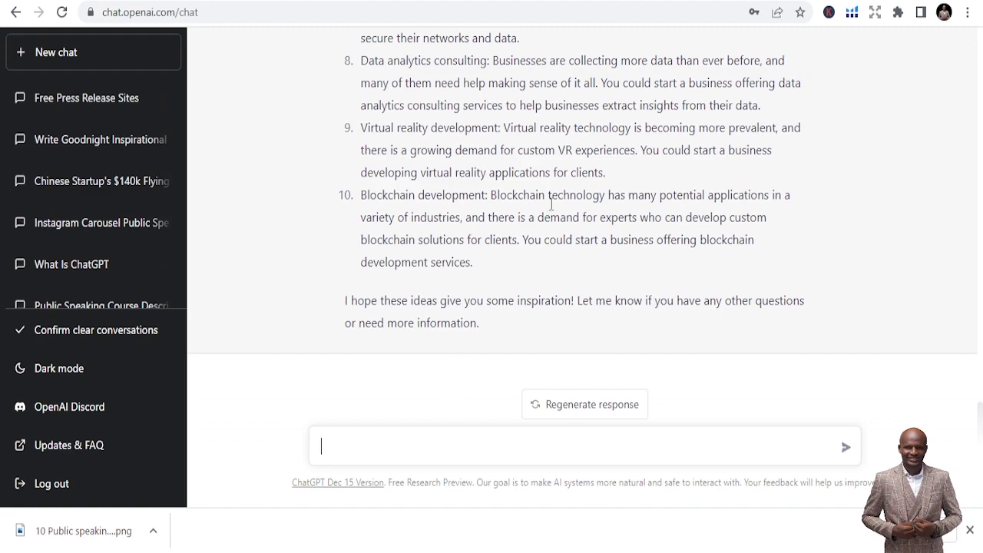
# Step: Look over the generated technology business ideas and submit the prompt "write a song lyrics about love" in the same chat
pyautogui.scroll(2, 537, 199)
pyautogui.scroll(10, 536, 199)
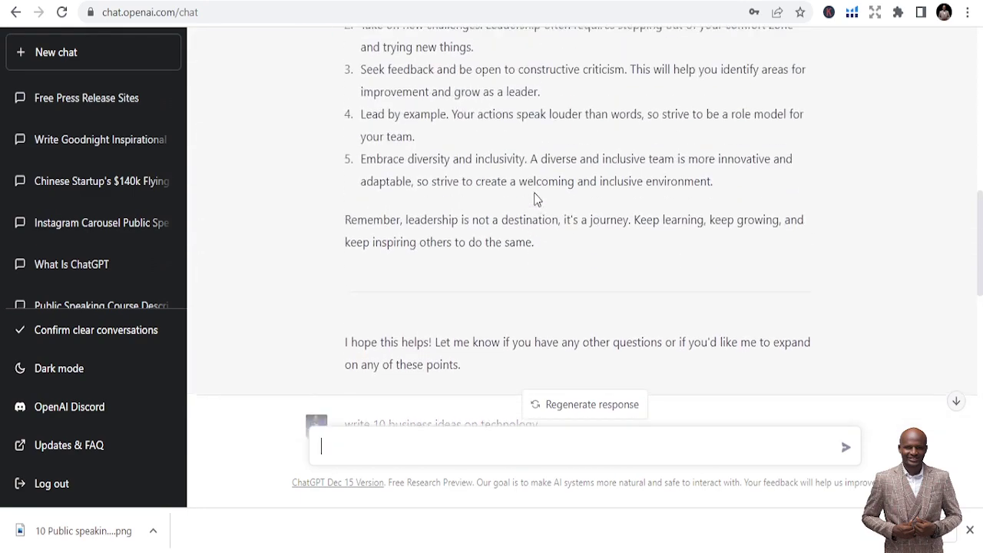
pyautogui.scroll(-10, 536, 200)
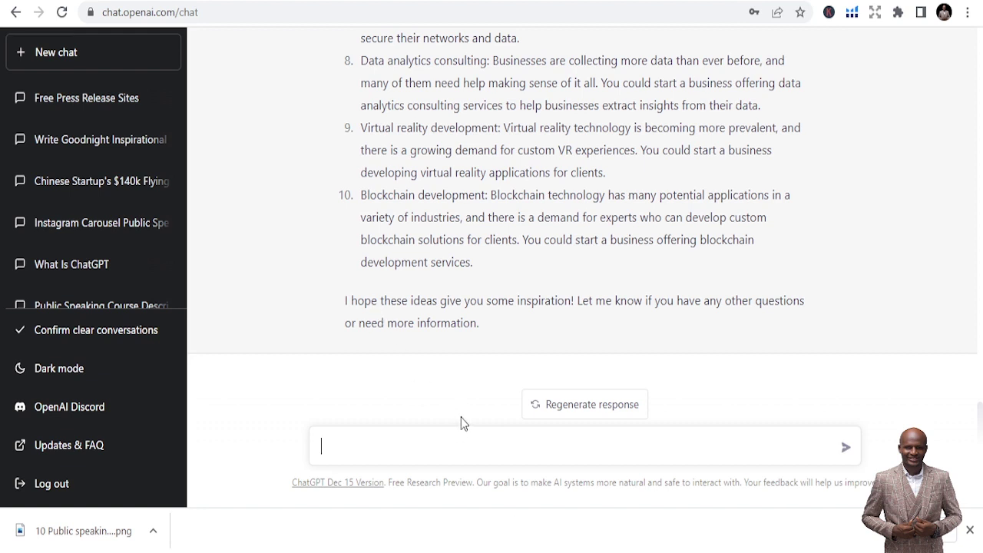
pyautogui.write('write a song lyrics abou')
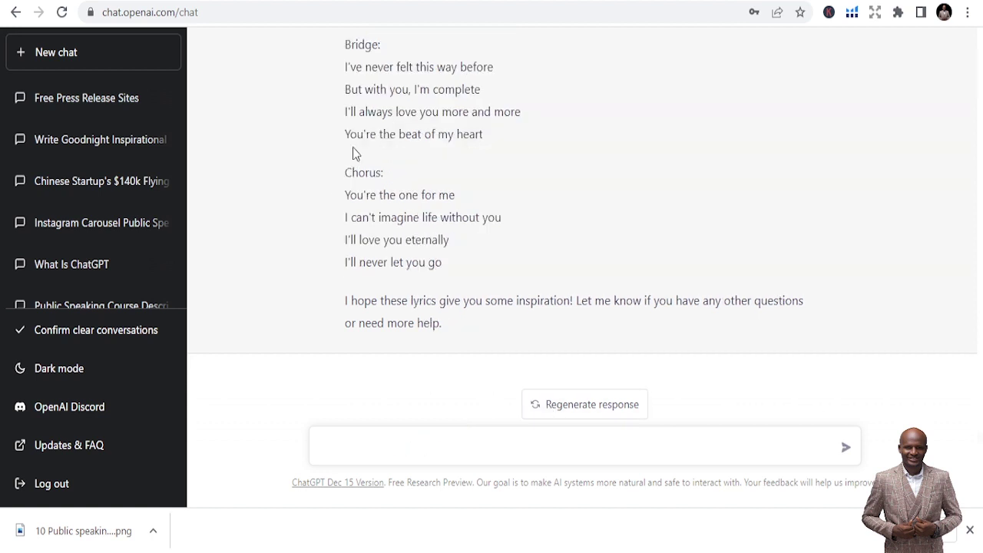
# Step: Read through the generated love song lyrics, covering the verses, choruses and bridge
pyautogui.scroll(2, 361, 161)
pyautogui.scroll(2, 368, 170)
pyautogui.scroll(5, 380, 181)
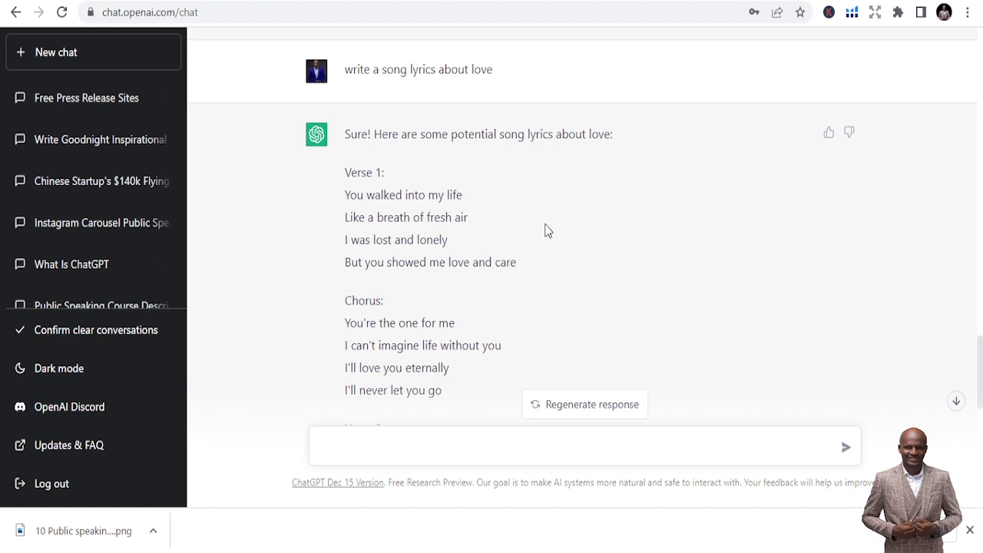
pyautogui.scroll(-8, 520, 226)
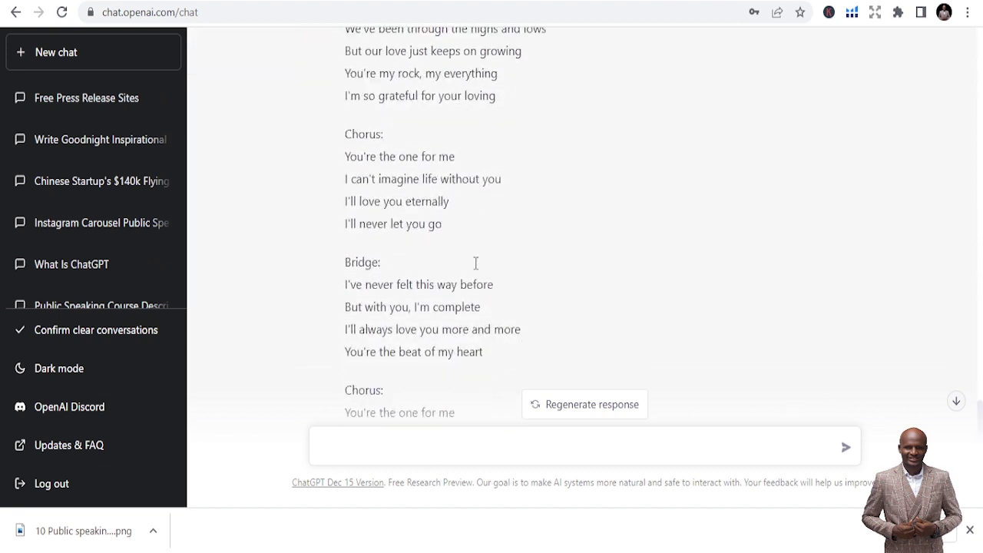
pyautogui.scroll(-1, 474, 263)
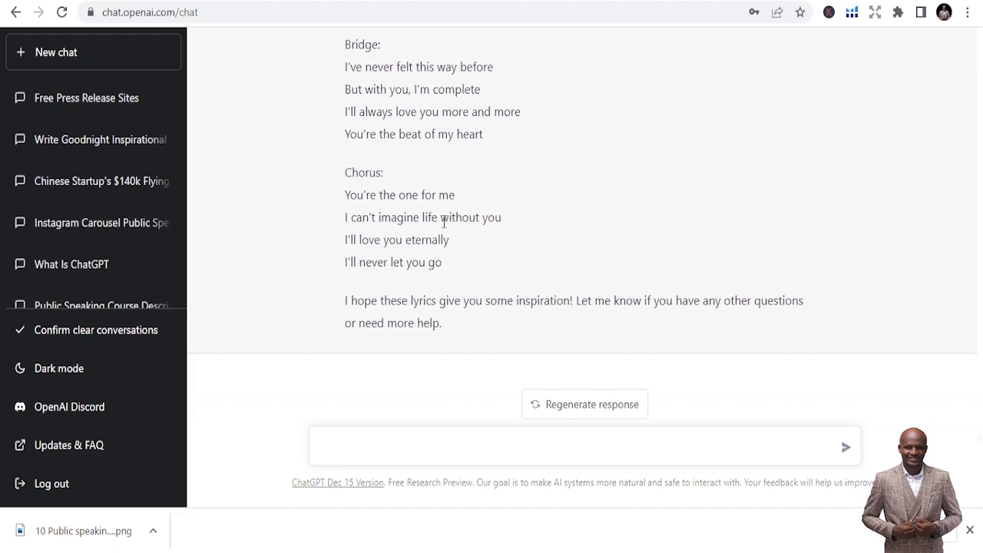
pyautogui.scroll(3, 446, 223)
pyautogui.scroll(8, 444, 230)
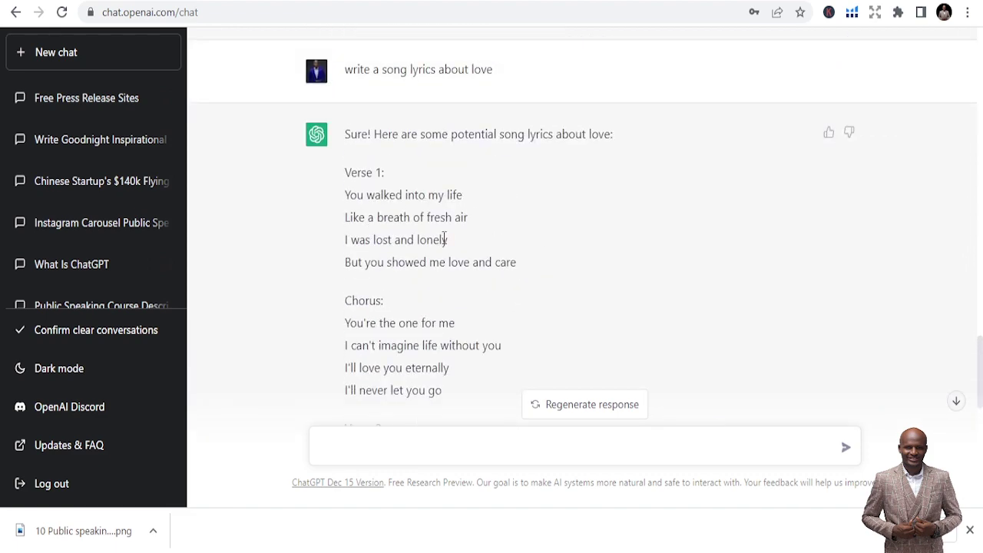
pyautogui.scroll(-3, 444, 230)
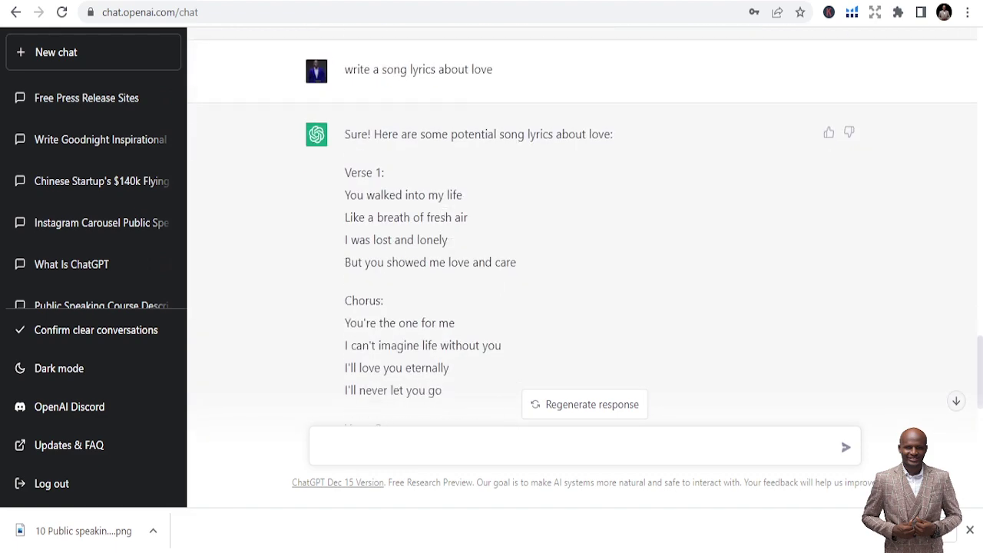